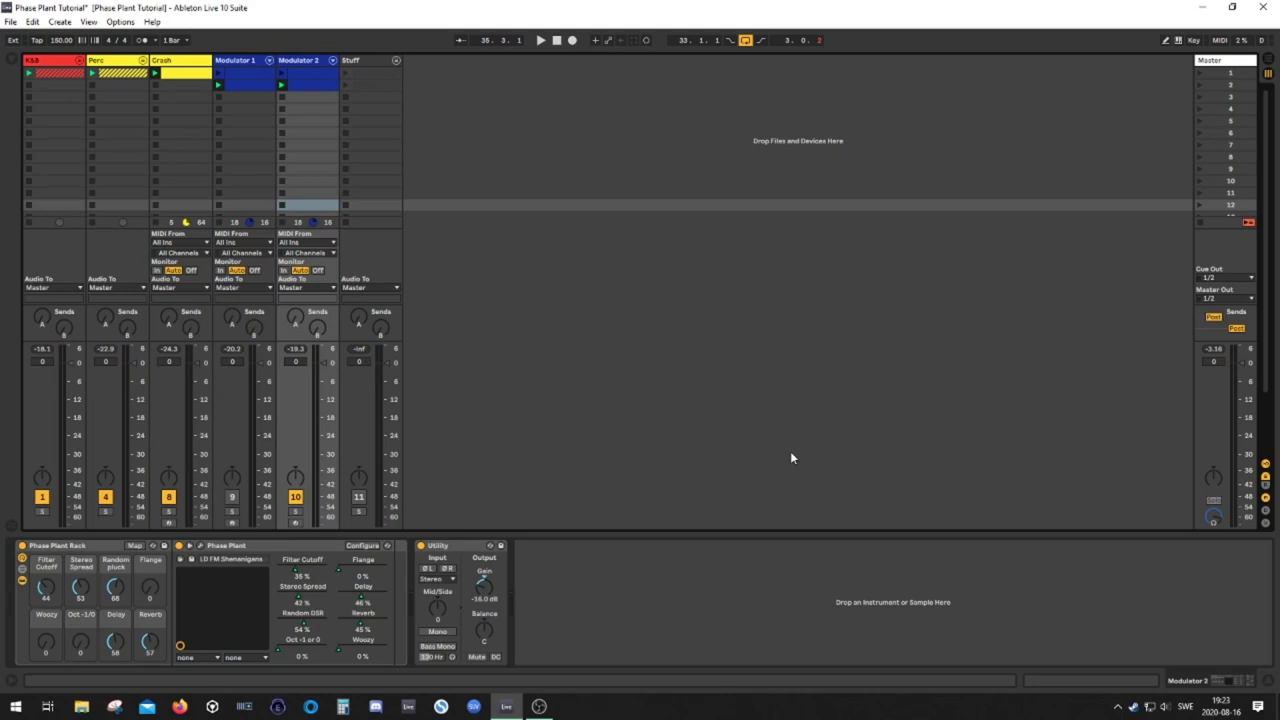
Select the Modulator 1 track and open its Phase Plant instrument's editor window
{"action": "left_click", "coordinate": [241, 63]}
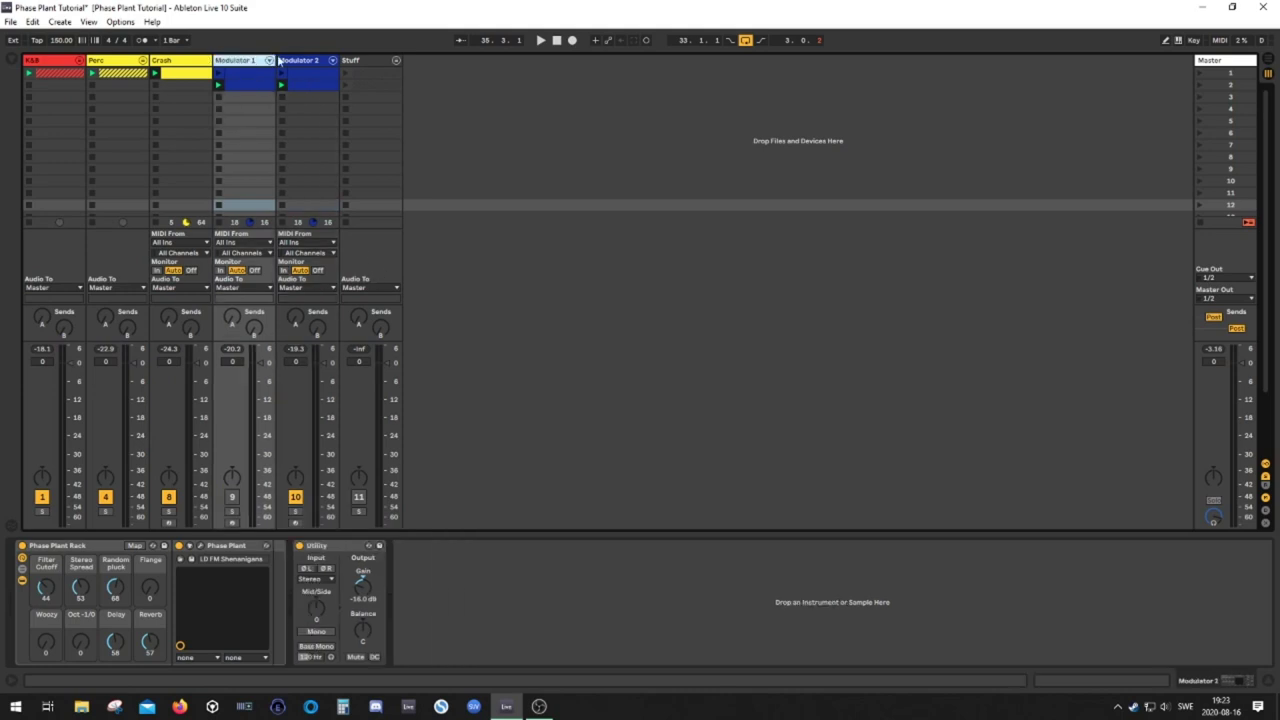
{"action": "left_click", "coordinate": [314, 62]}
{"action": "left_click", "coordinate": [258, 62]}
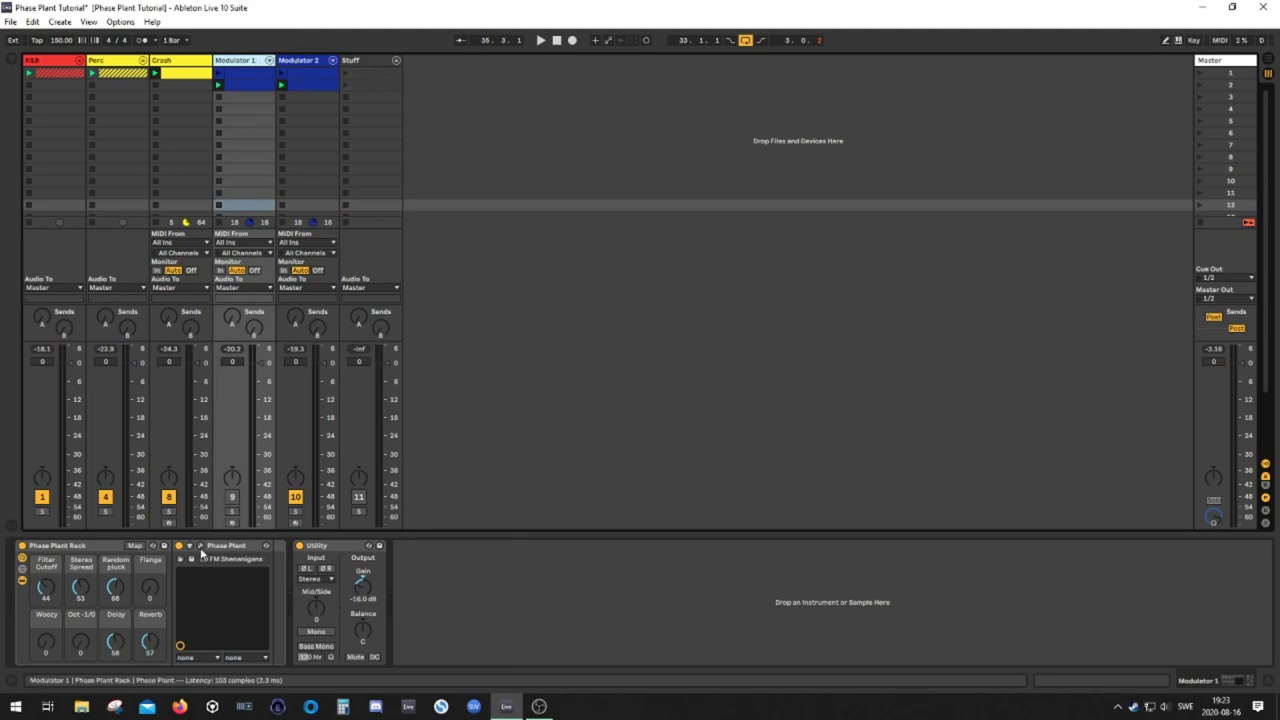
{"action": "left_click", "coordinate": [201, 550]}
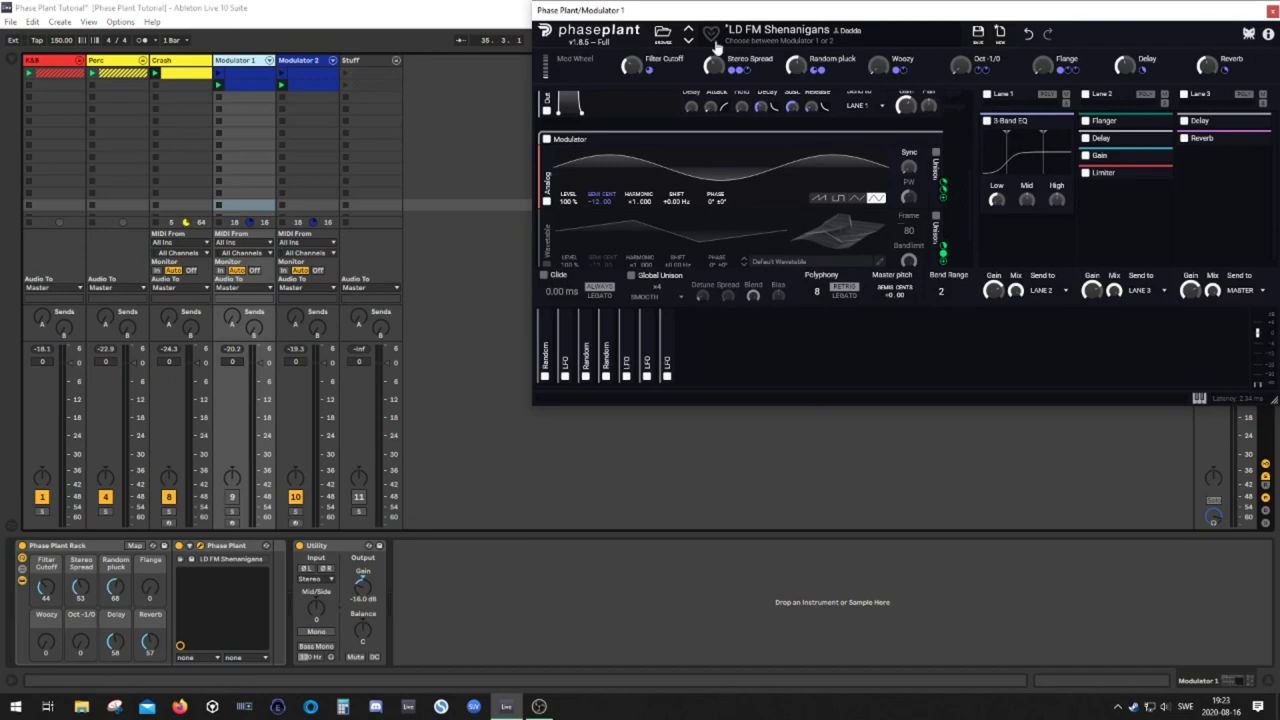
{"action": "scroll", "coordinate": [768, 240], "scroll_direction": "up", "scroll_amount": 2}
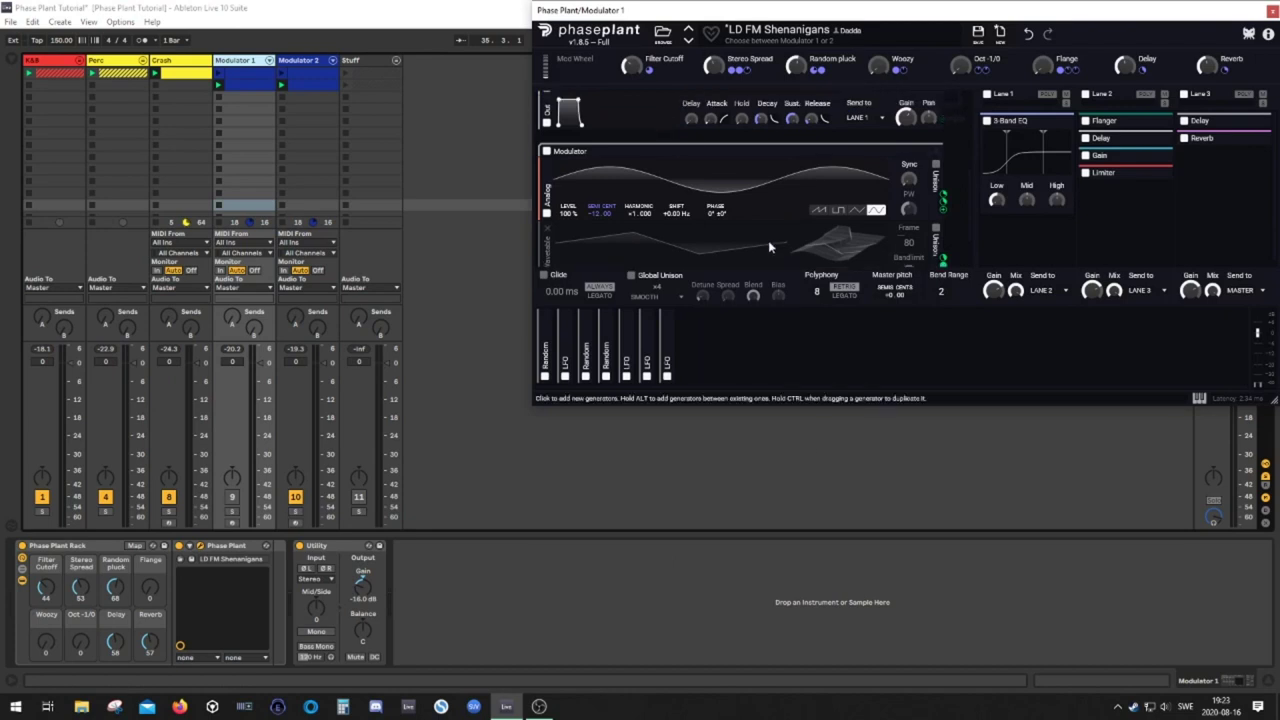
Open the Modulator 1 track's clip in the second scene to view its E1 note pattern
{"action": "left_click", "coordinate": [239, 85]}
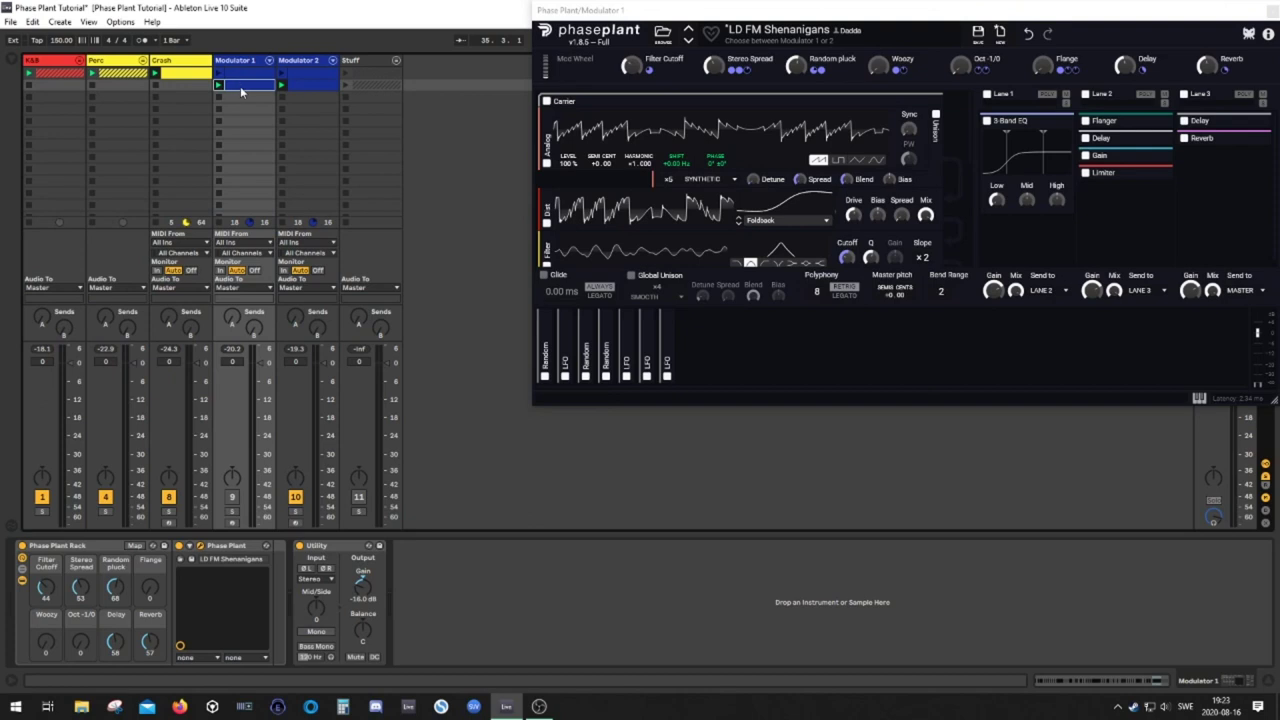
{"action": "double_click", "coordinate": [240, 86]}
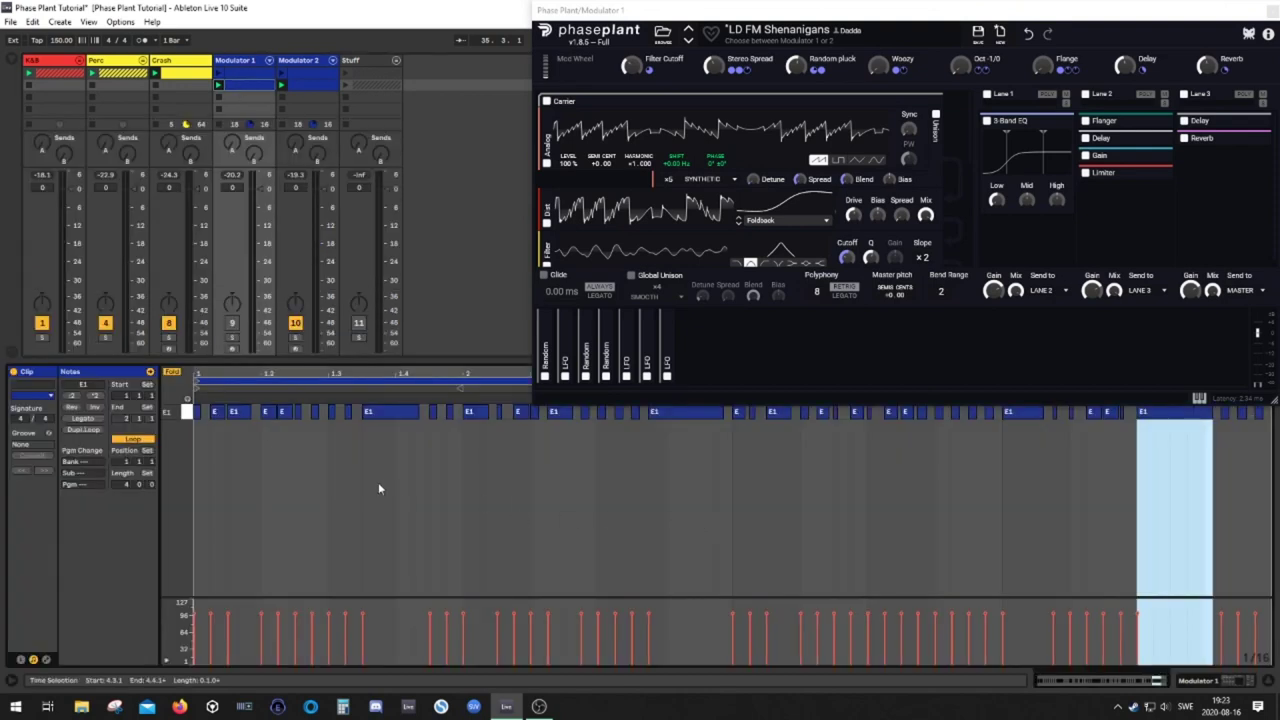
{"action": "left_click", "coordinate": [212, 427]}
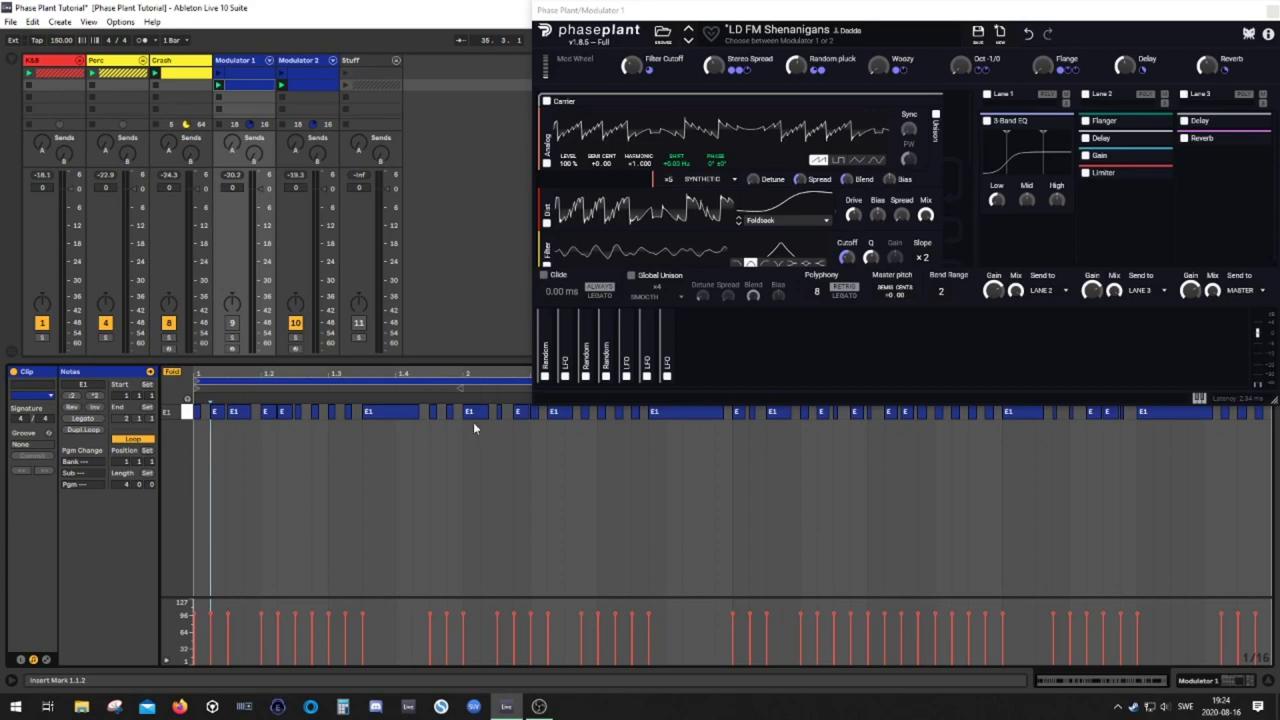
Reposition the Phase Plant window over the arrangement and enlarge it to show more of the generator section
{"action": "left_click_drag", "start_coordinate": [962, 16], "coordinate": [808, 509]}
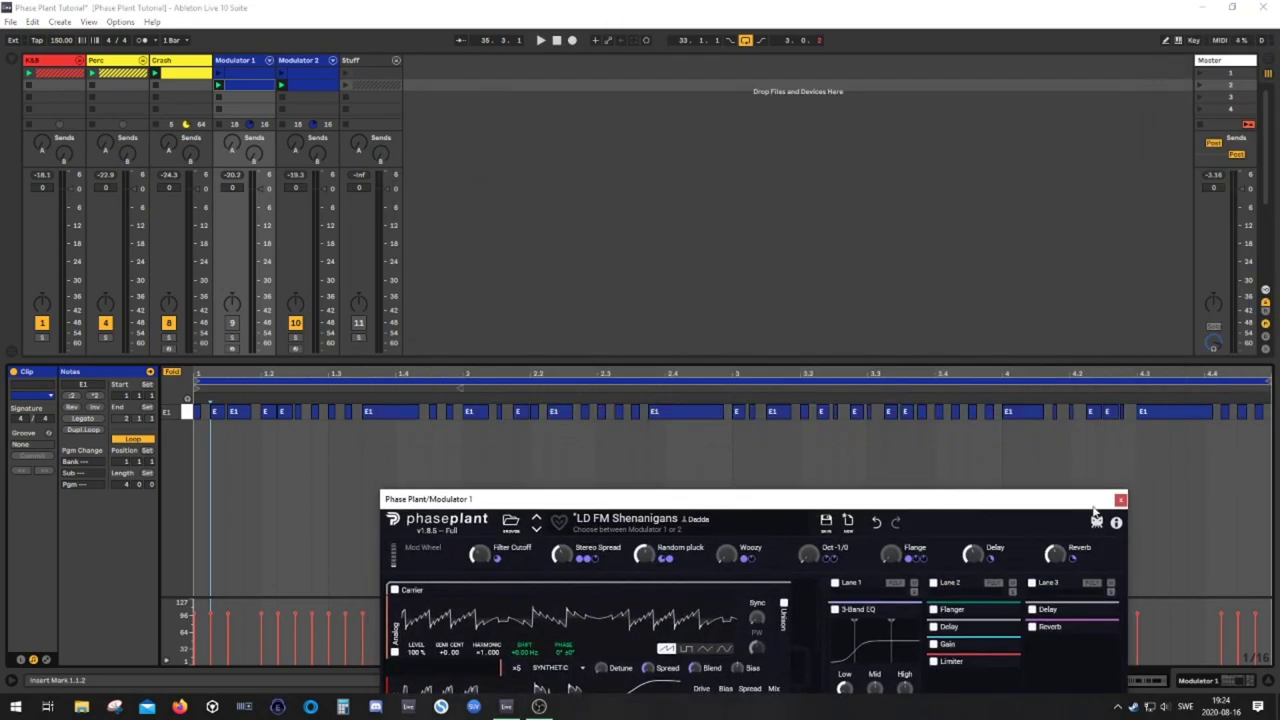
{"action": "left_click_drag", "start_coordinate": [1094, 510], "coordinate": [960, 205]}
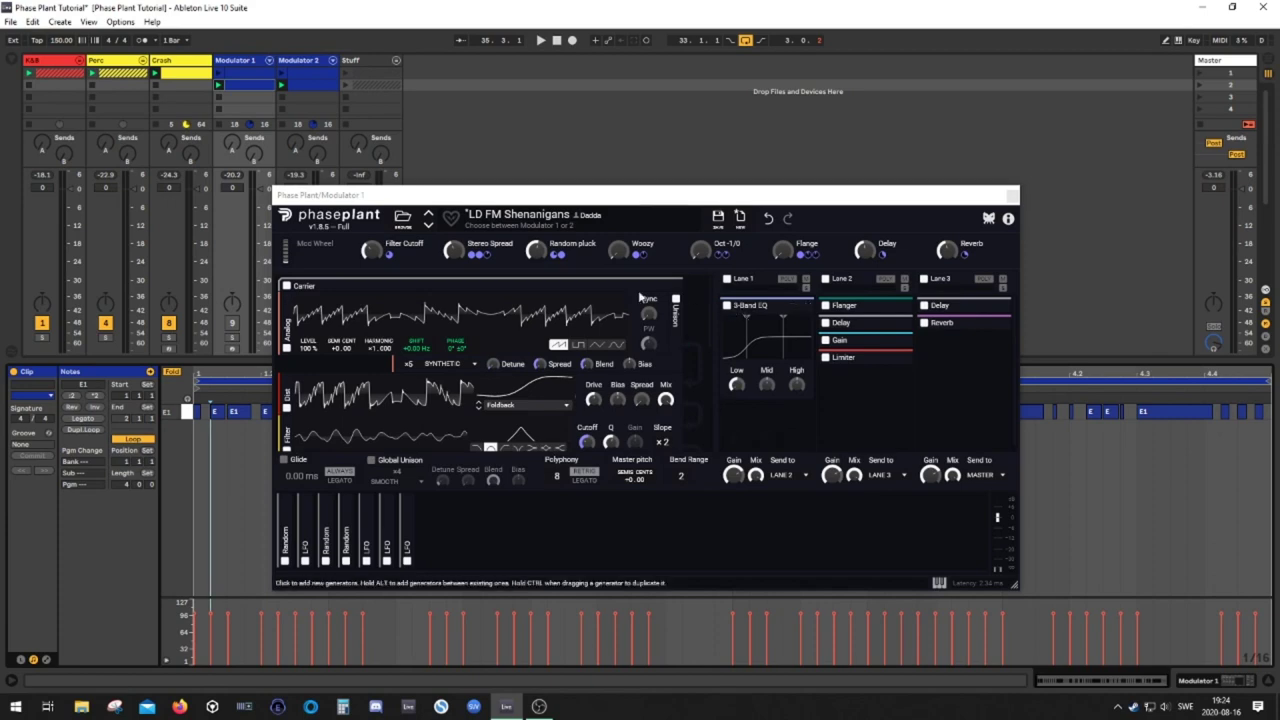
{"action": "left_click_drag", "start_coordinate": [600, 194], "coordinate": [586, 25]}
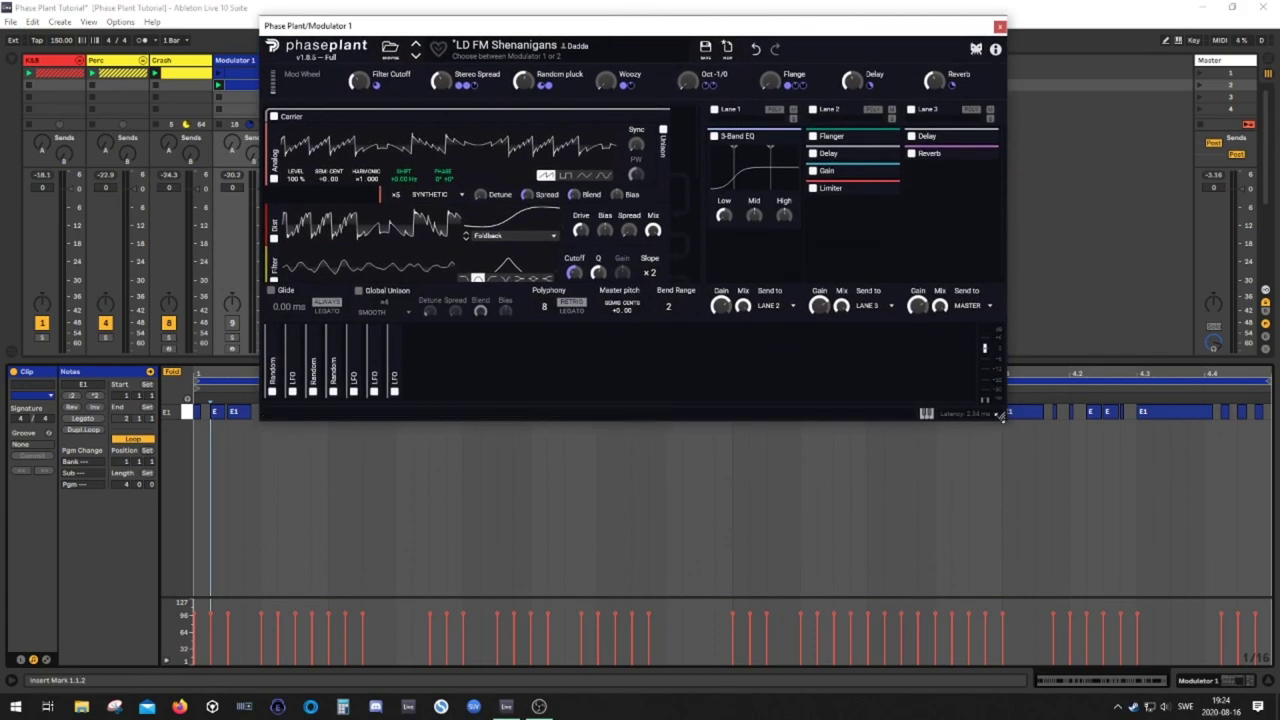
{"action": "left_click_drag", "start_coordinate": [1000, 414], "coordinate": [1000, 605]}
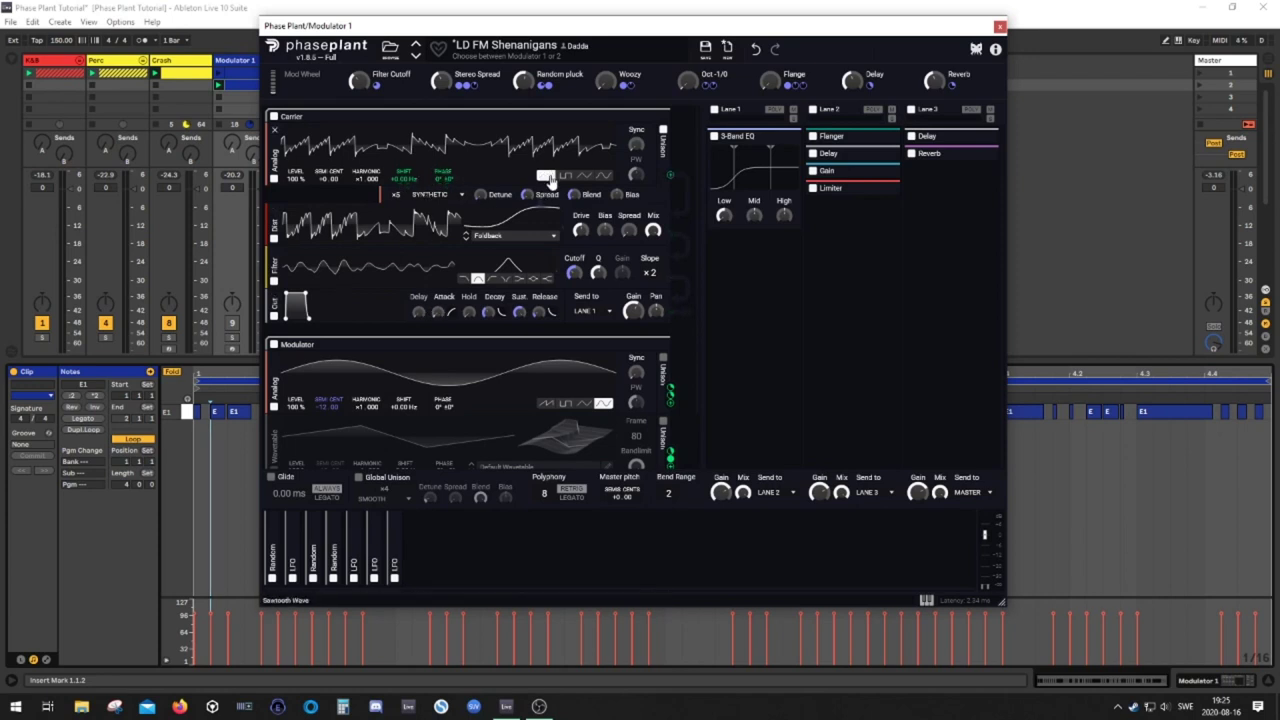
In Modulator 1's Phase Plant, enable the Modulator group's Wavetable oscillator and disable its Analog oscillator
{"action": "scroll", "coordinate": [549, 179], "scroll_direction": "down", "scroll_amount": 1}
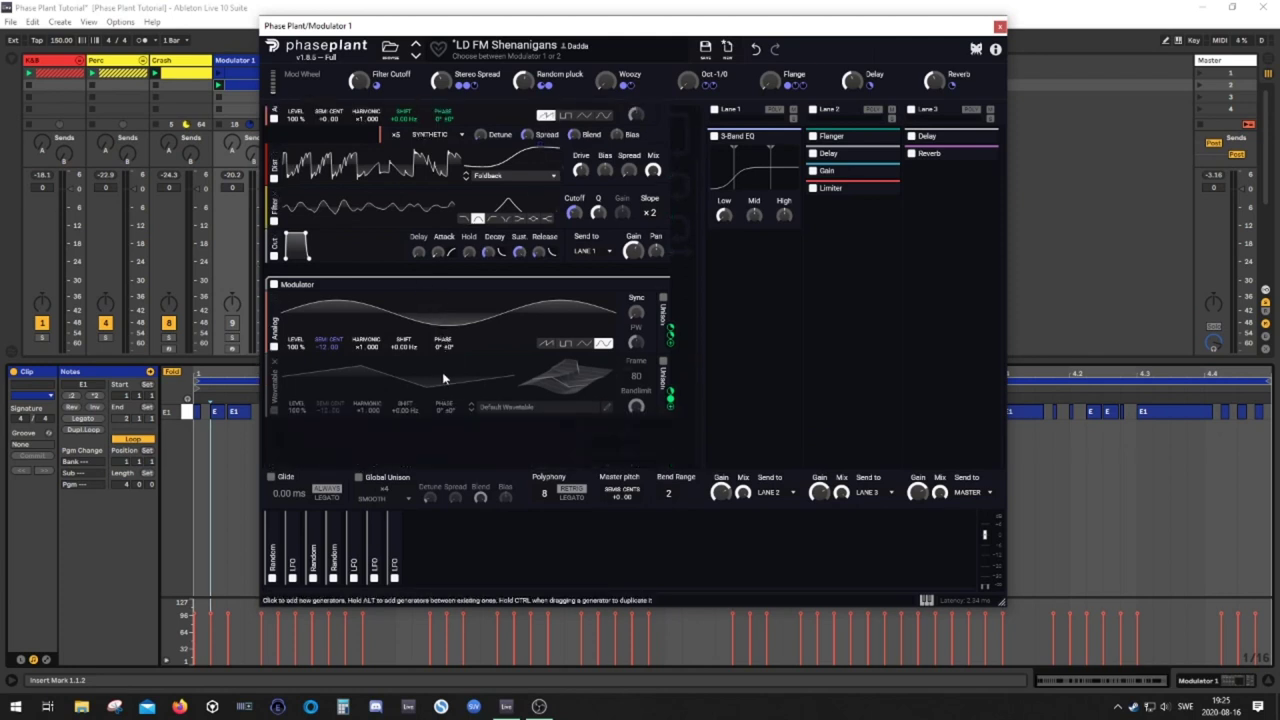
{"action": "left_click_drag", "start_coordinate": [400, 27], "coordinate": [444, 27]}
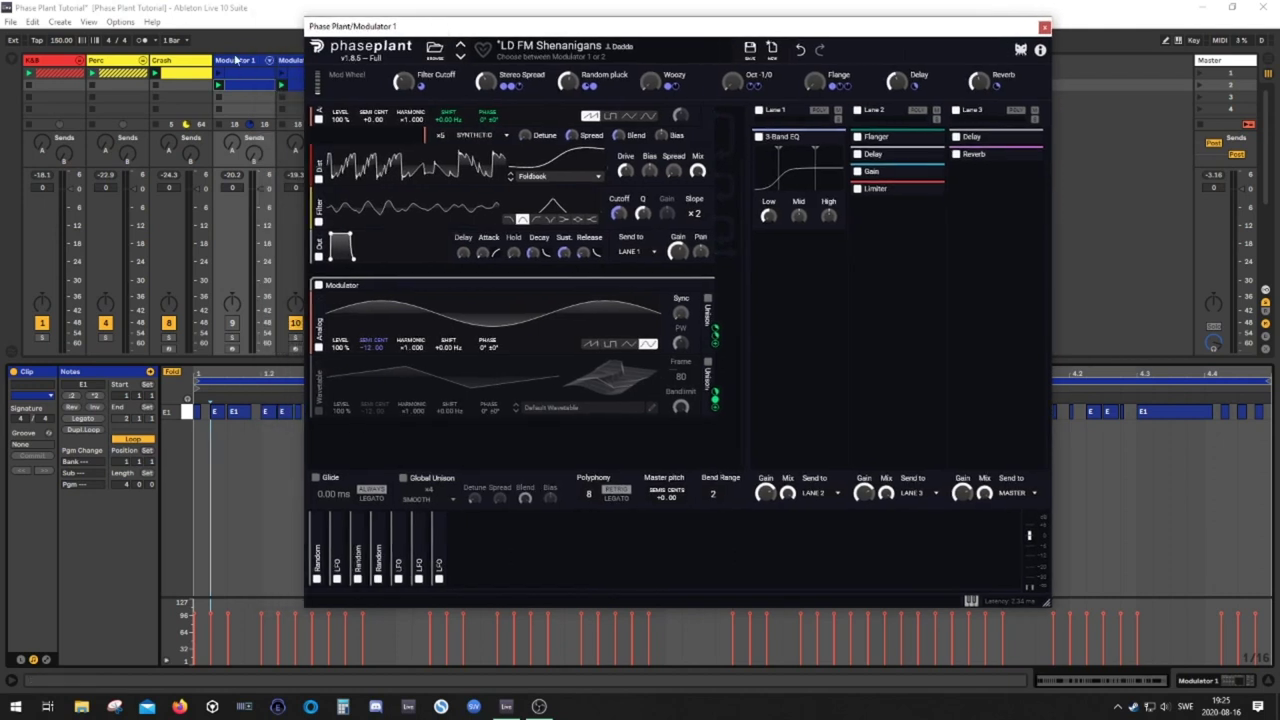
{"action": "left_click", "coordinate": [243, 64]}
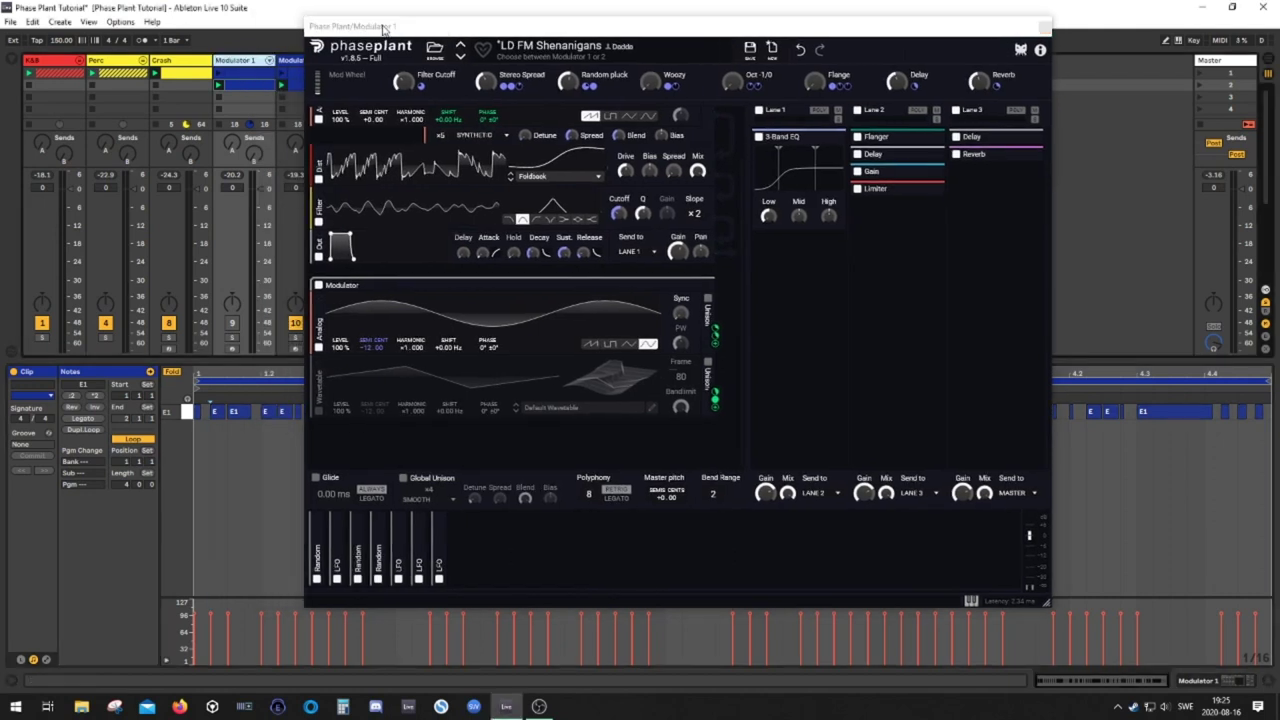
{"action": "left_click", "coordinate": [426, 422]}
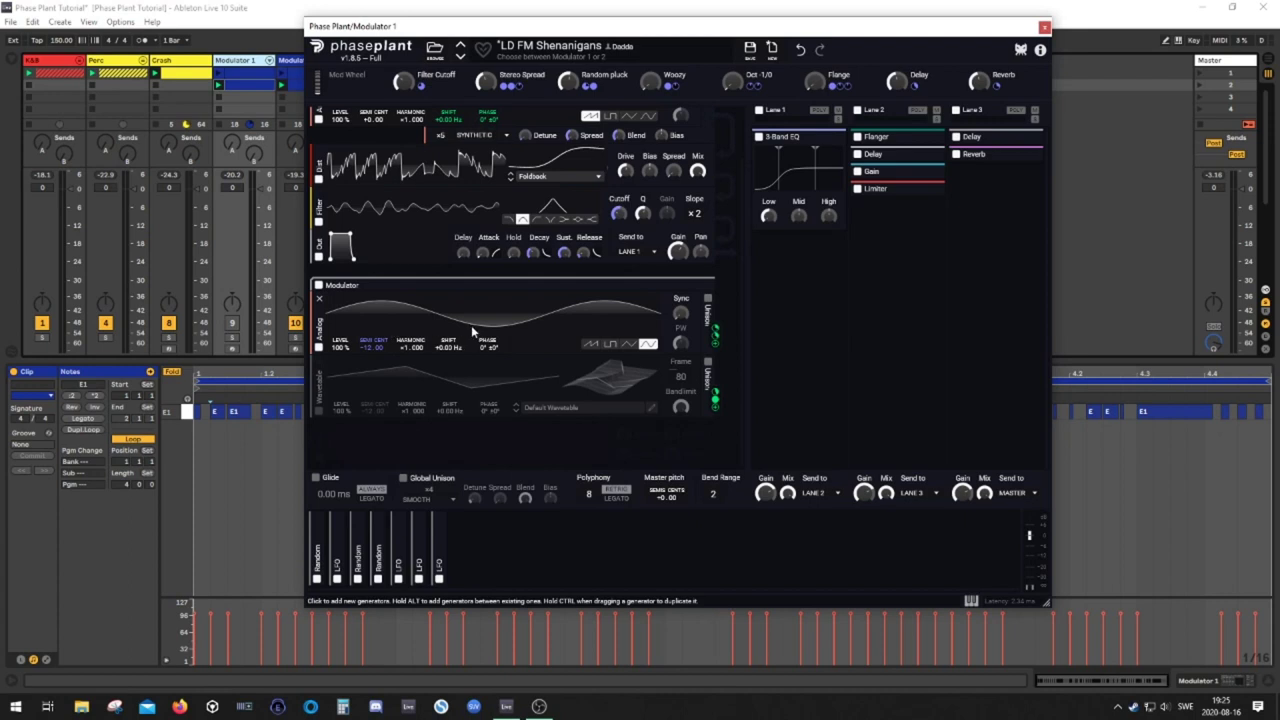
{"action": "left_click", "coordinate": [318, 411]}
{"action": "left_click", "coordinate": [318, 345]}
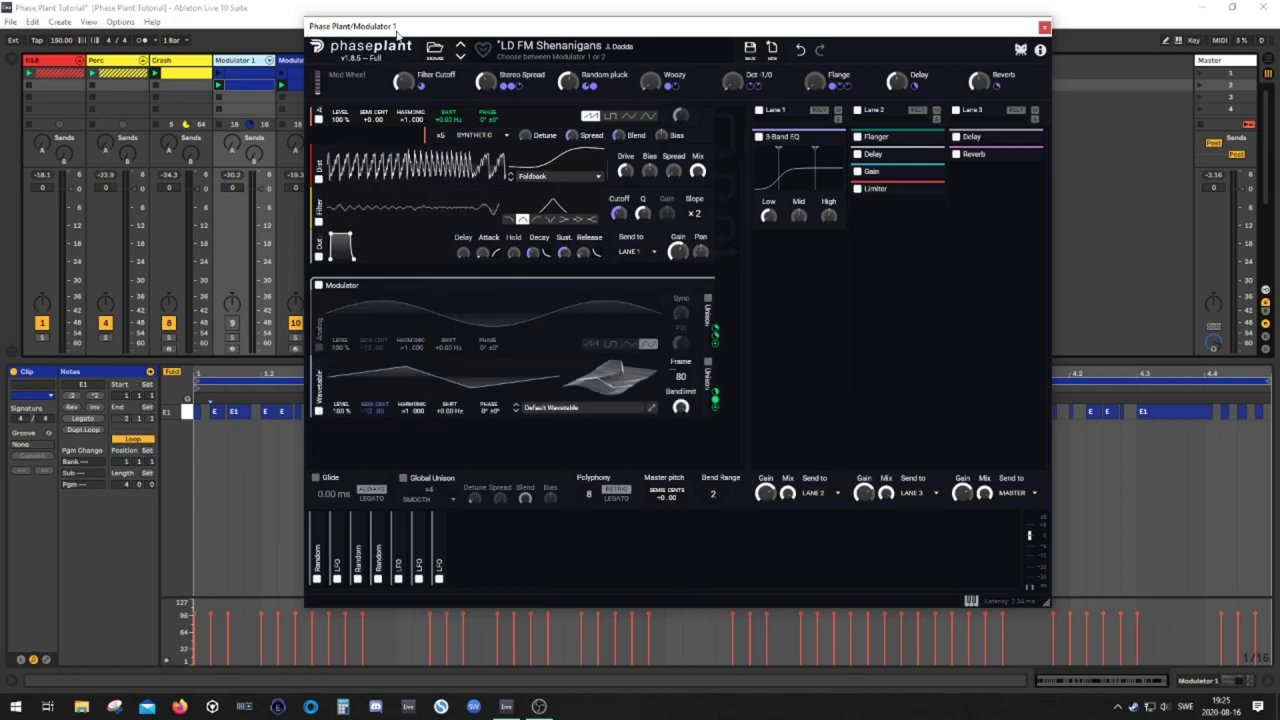
Open the Modulator 2 track's Phase Plant for comparison and close it again
{"action": "left_click_drag", "start_coordinate": [395, 31], "coordinate": [545, 36]}
{"action": "left_click", "coordinate": [318, 63]}
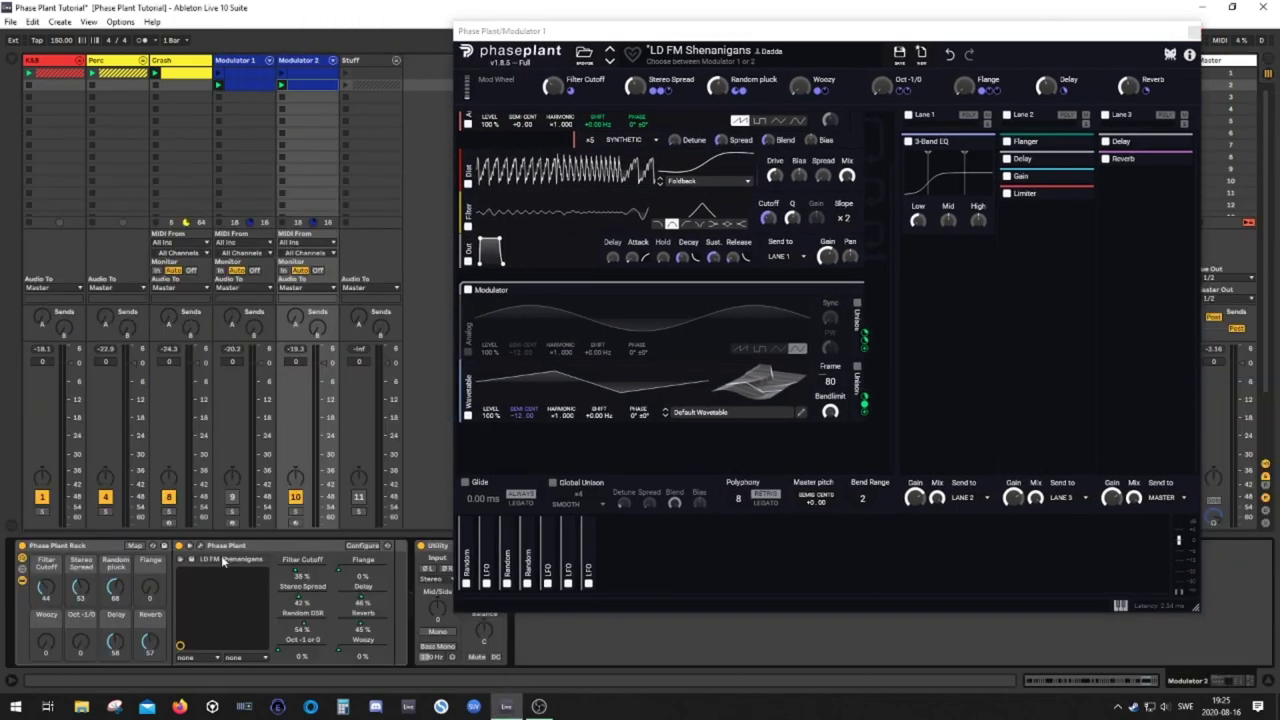
{"action": "left_click", "coordinate": [191, 545]}
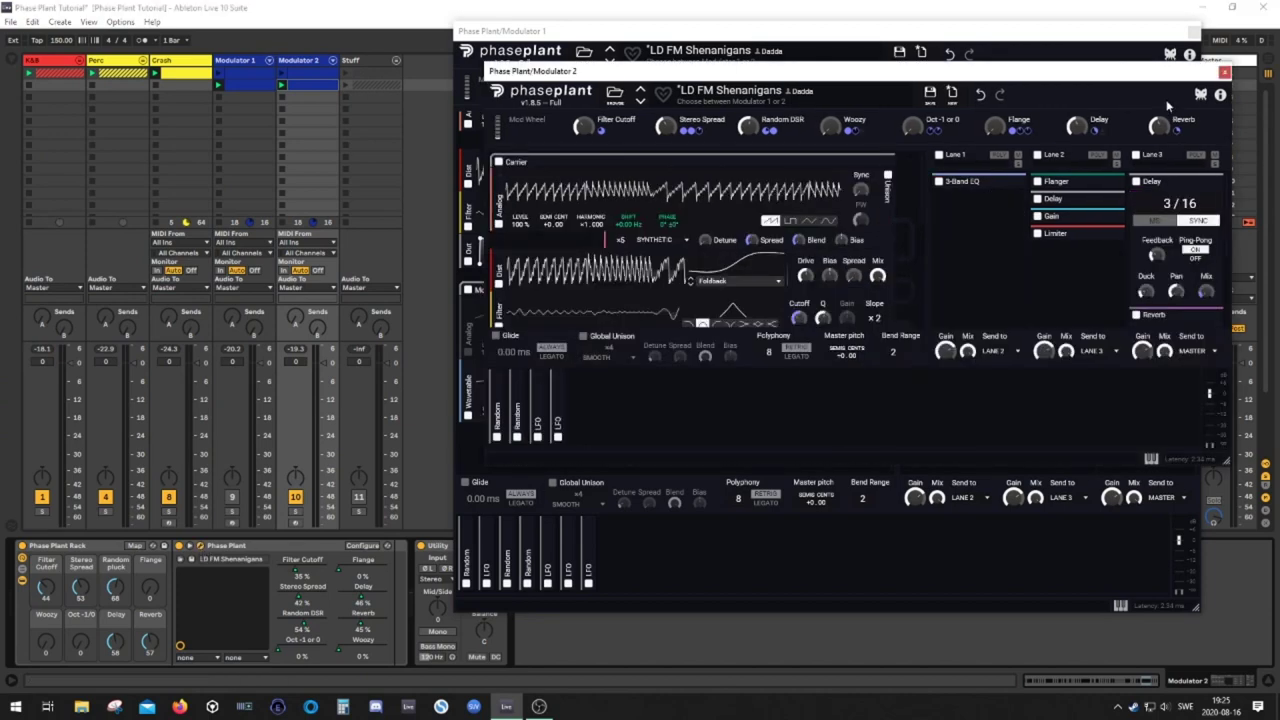
{"action": "left_click", "coordinate": [1225, 73]}
Back on Modulator 1, re-enable the Modulator group's Analog oscillator and disable the Wavetable oscillator
{"action": "left_click", "coordinate": [255, 63]}
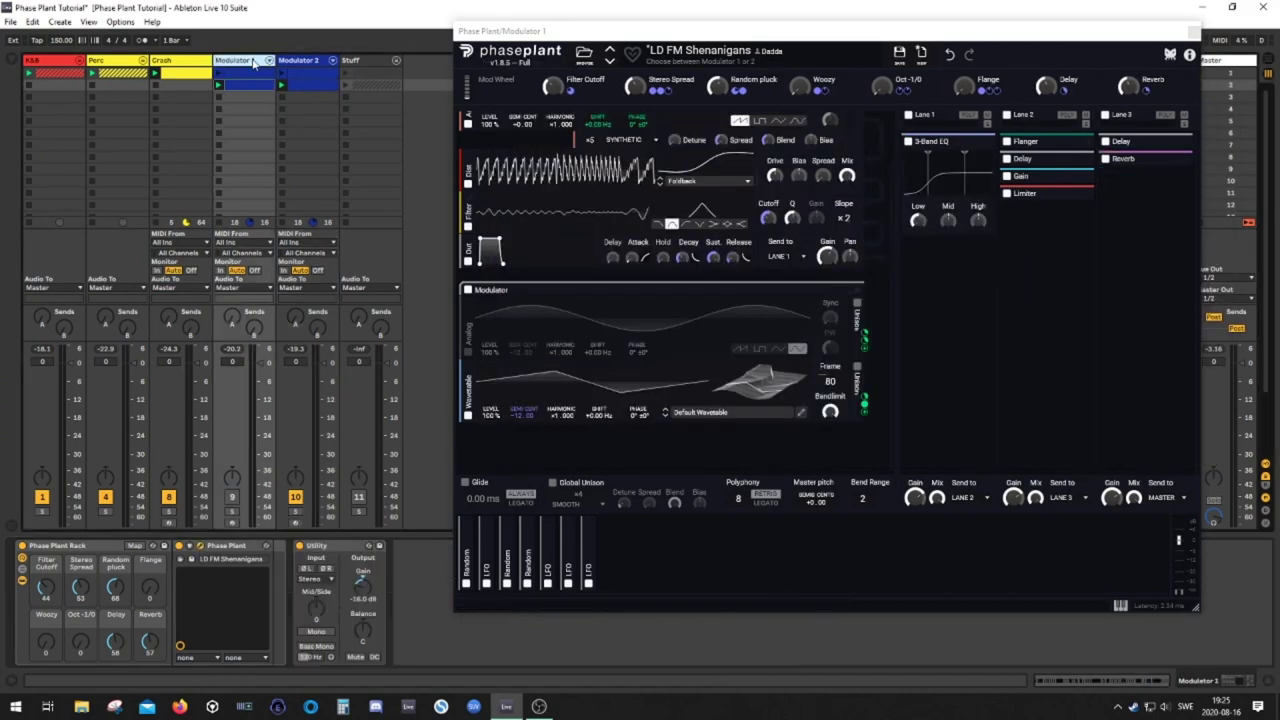
{"action": "left_click", "coordinate": [472, 351]}
{"action": "left_click", "coordinate": [467, 413]}
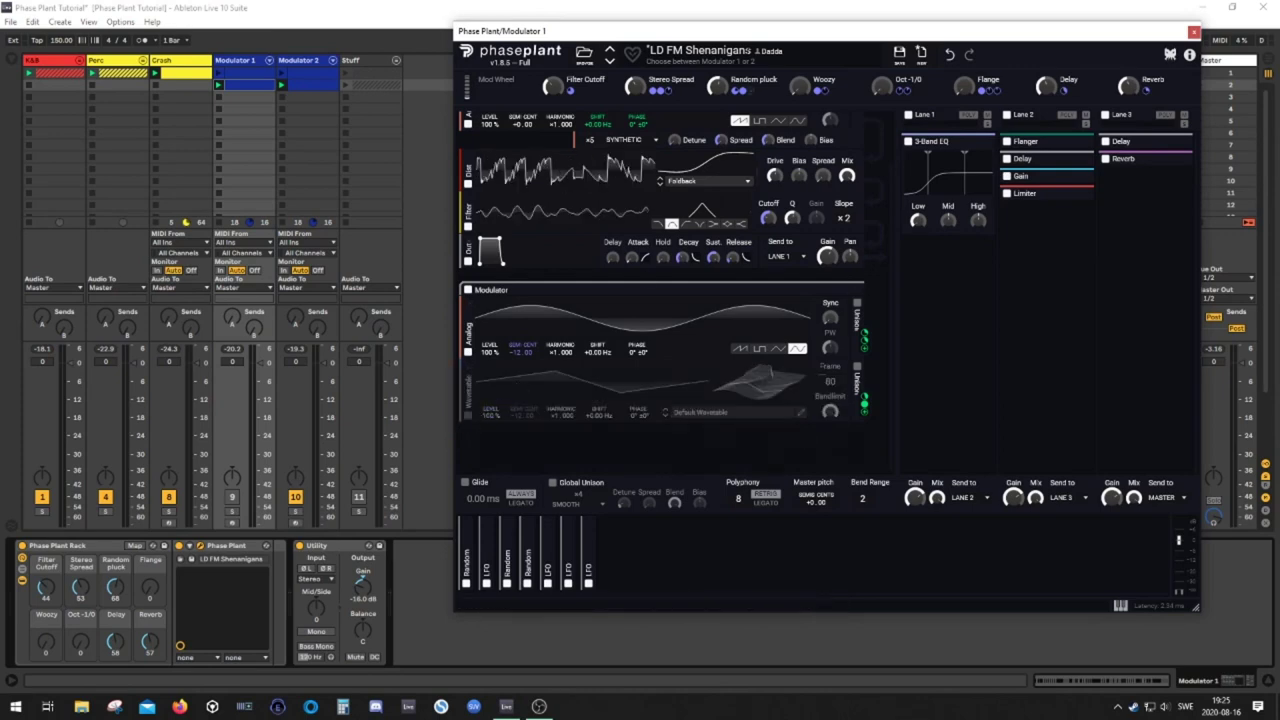
{"action": "left_click_drag", "start_coordinate": [758, 36], "coordinate": [608, 37]}
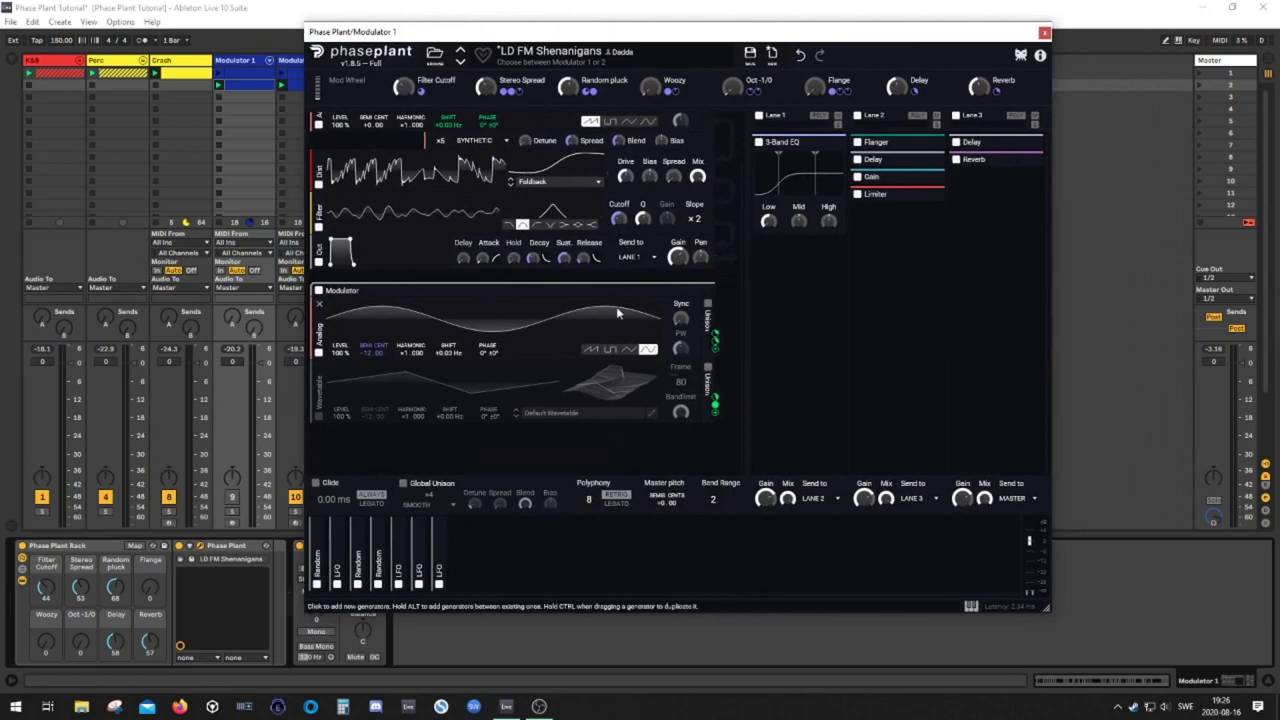
Try other distortion types in the Carrier group's distortion module and undo the changes
{"action": "scroll", "coordinate": [617, 313], "scroll_direction": "up", "scroll_amount": 2}
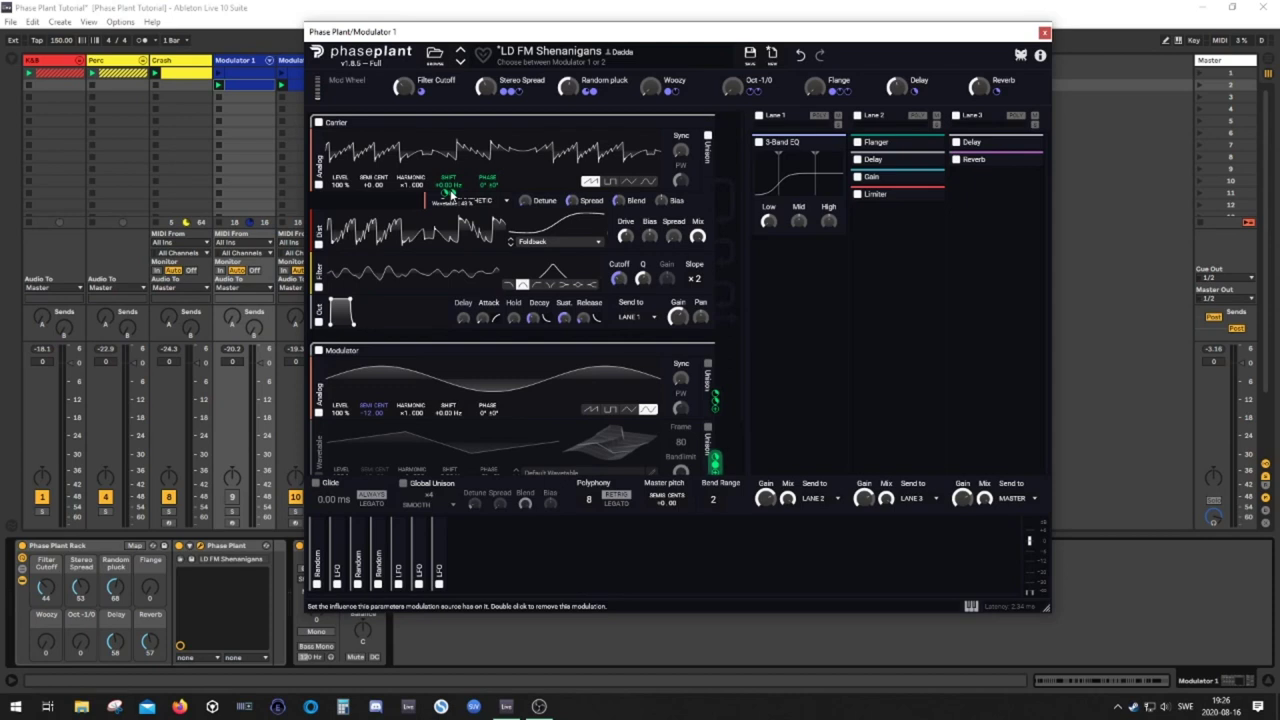
{"action": "scroll", "coordinate": [604, 268], "scroll_direction": "down", "scroll_amount": 1}
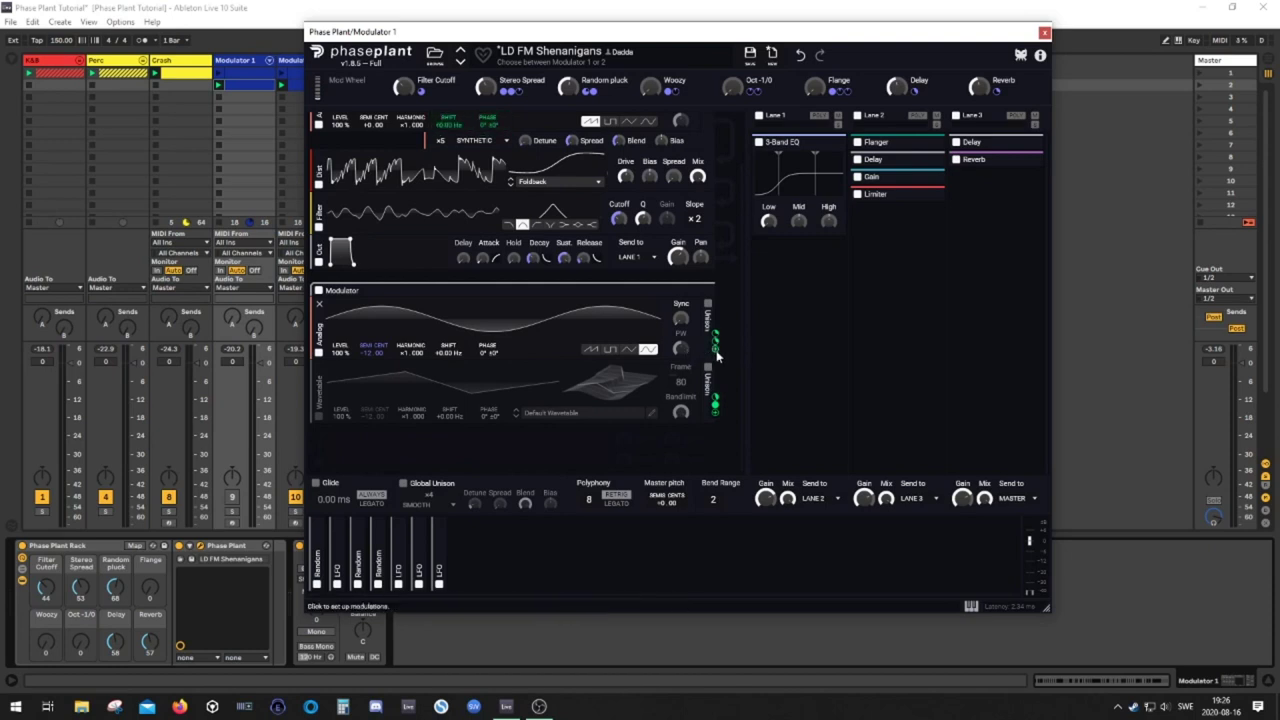
{"action": "scroll", "coordinate": [502, 178], "scroll_direction": "up", "scroll_amount": 1}
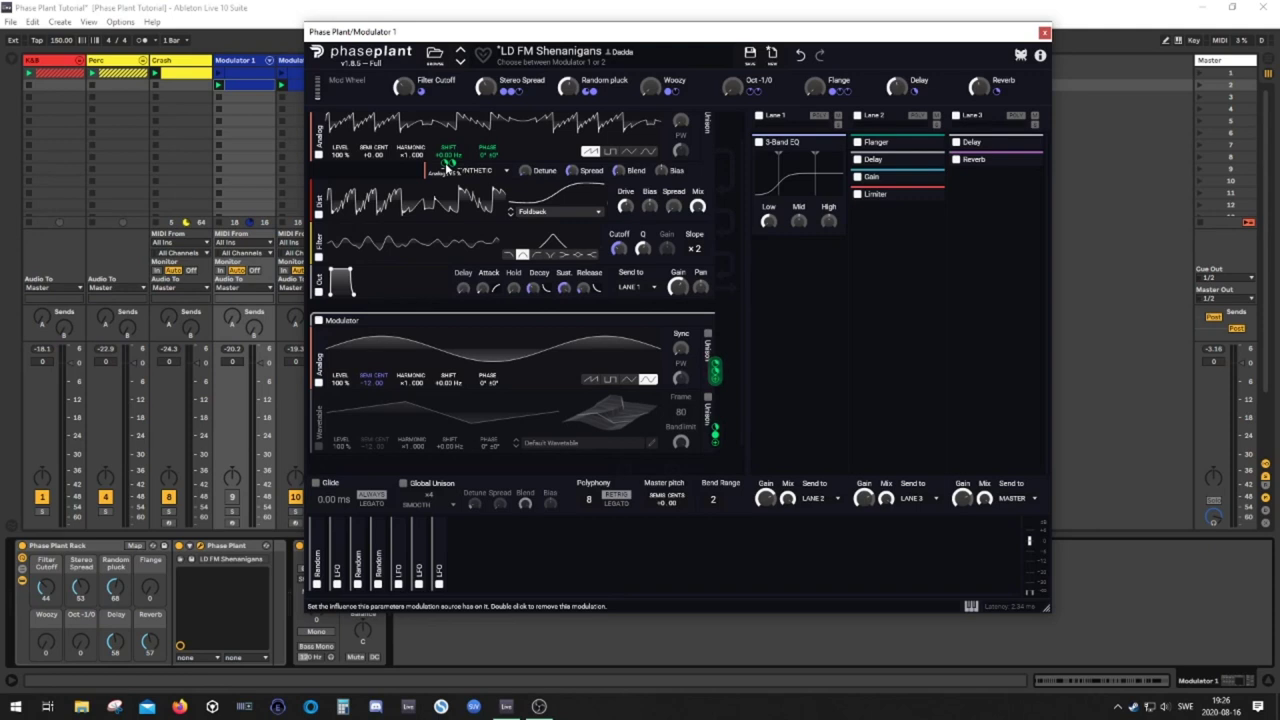
{"action": "scroll", "coordinate": [470, 225], "scroll_direction": "up", "scroll_amount": 1}
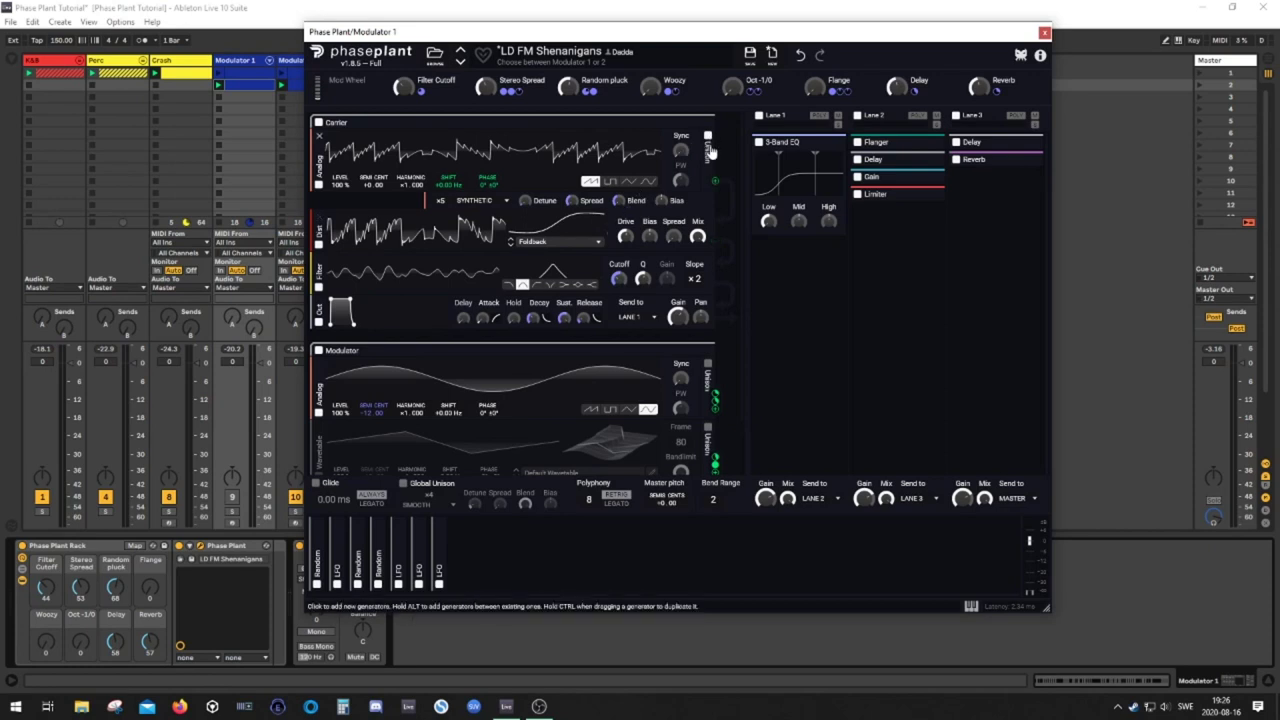
{"action": "left_click", "coordinate": [555, 243]}
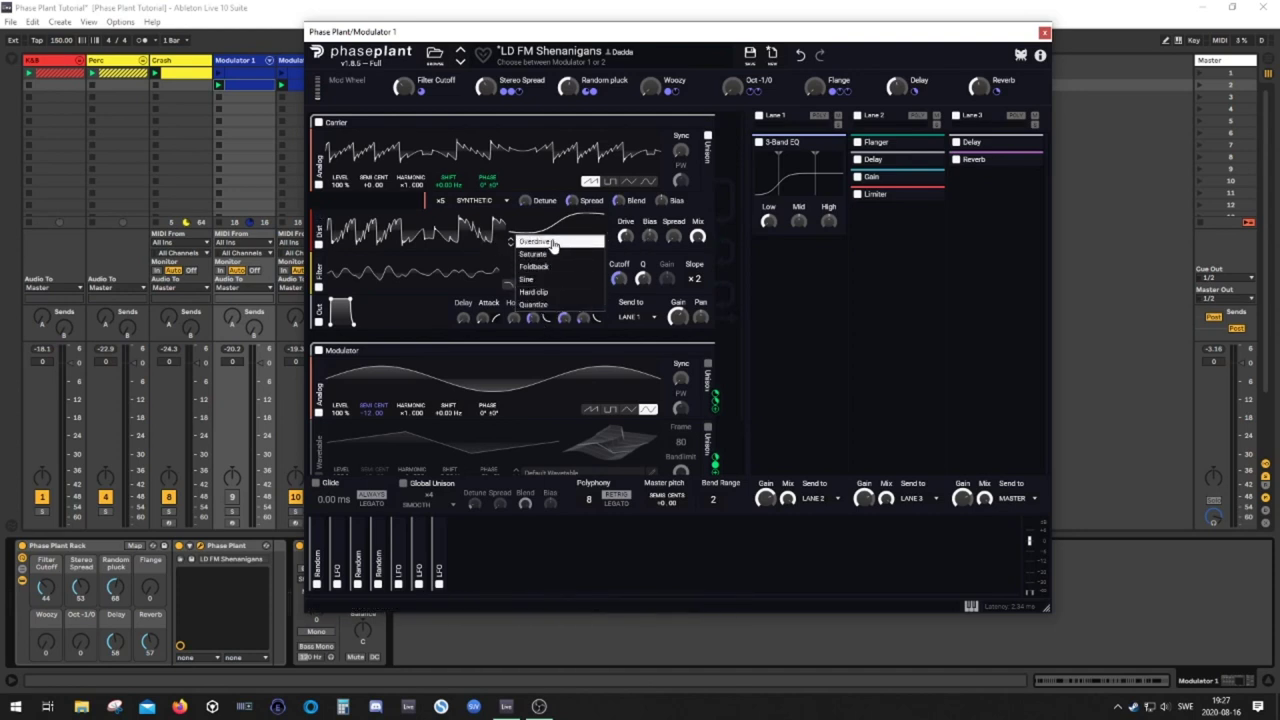
{"action": "left_click", "coordinate": [545, 254]}
{"action": "left_click", "coordinate": [555, 262]}
{"action": "left_click", "coordinate": [800, 62]}
{"action": "left_click", "coordinate": [800, 62]}
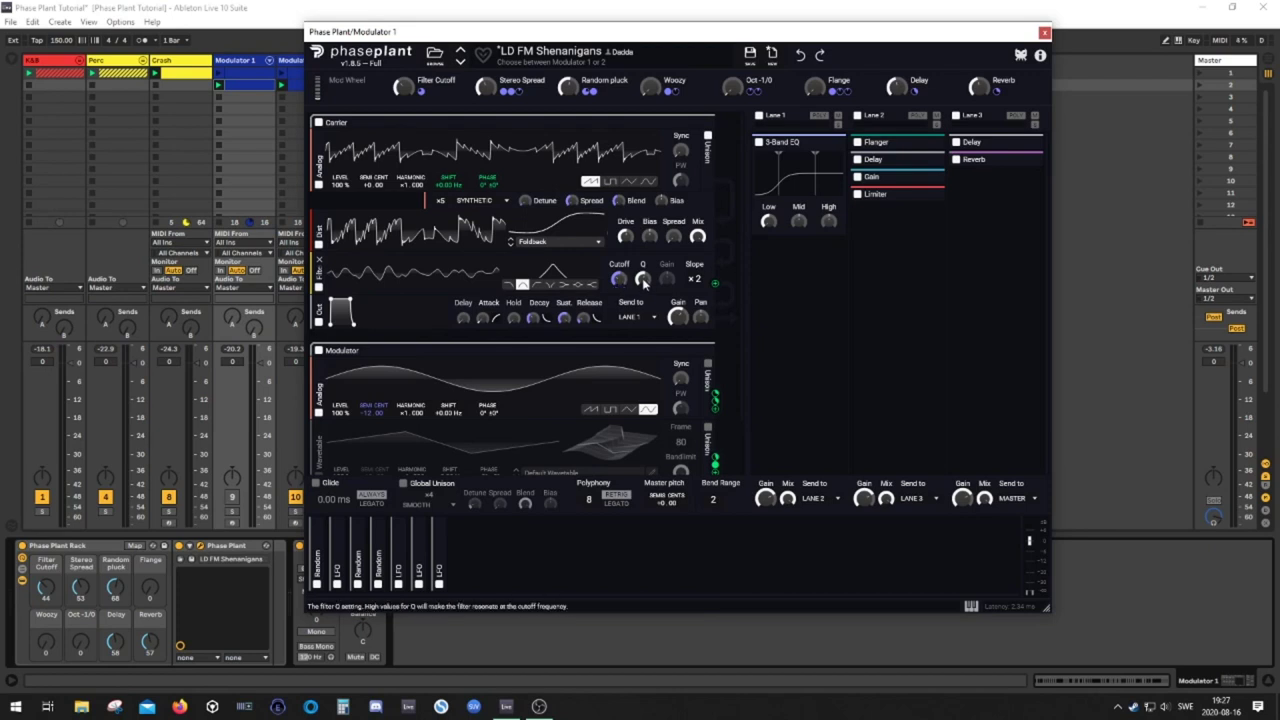
Expand both minimized Random modulators to show their rate, jitter, smooth and chaos settings
{"action": "scroll", "coordinate": [366, 291], "scroll_direction": "down", "scroll_amount": 1}
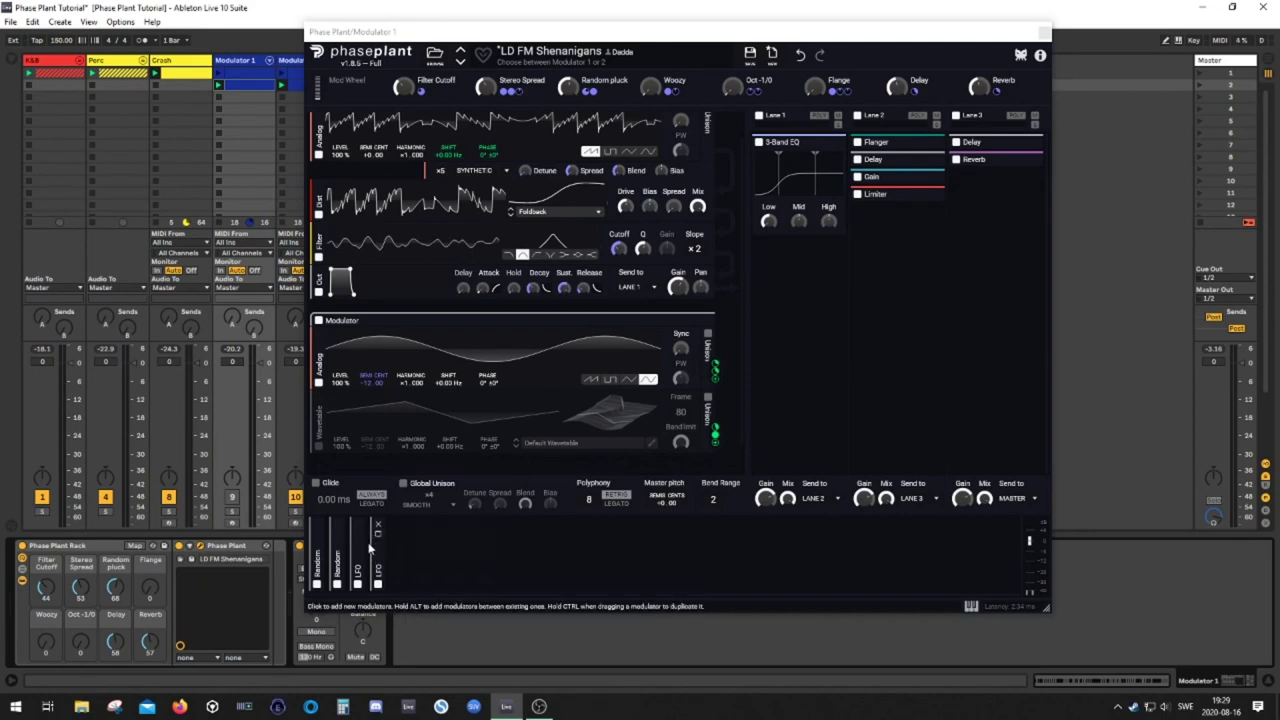
{"action": "left_click", "coordinate": [325, 543]}
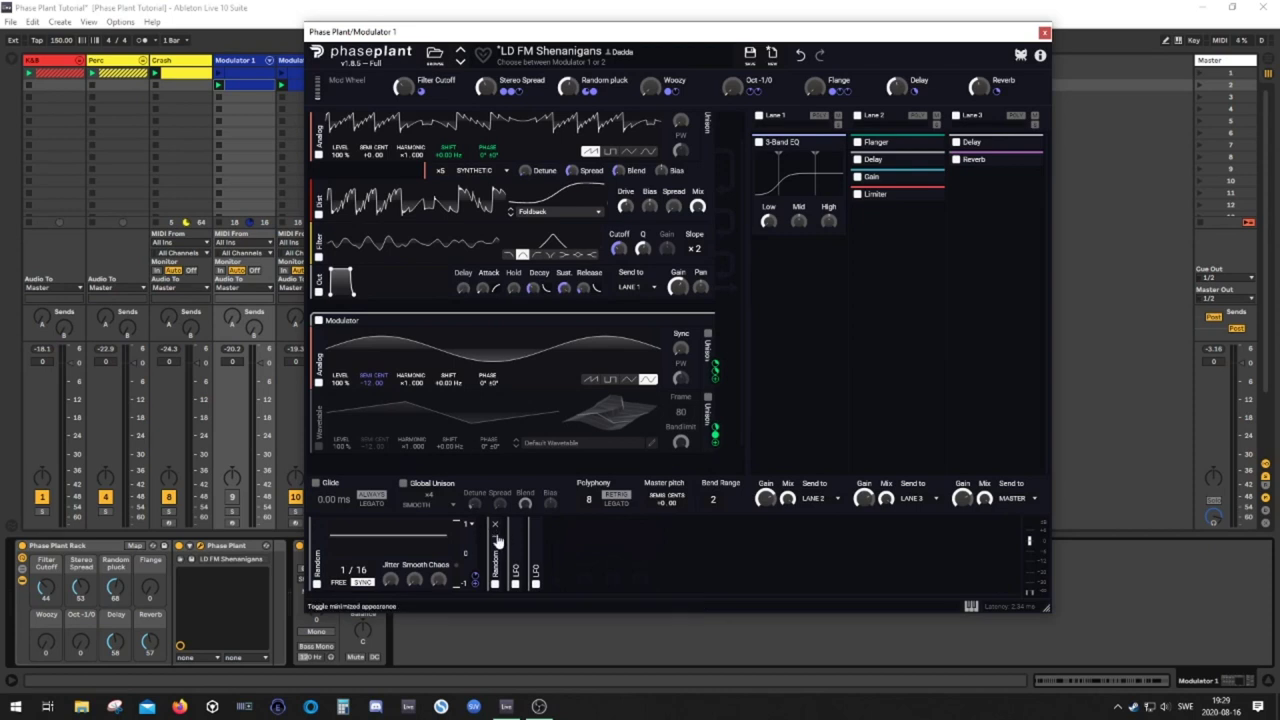
{"action": "left_click", "coordinate": [497, 540]}
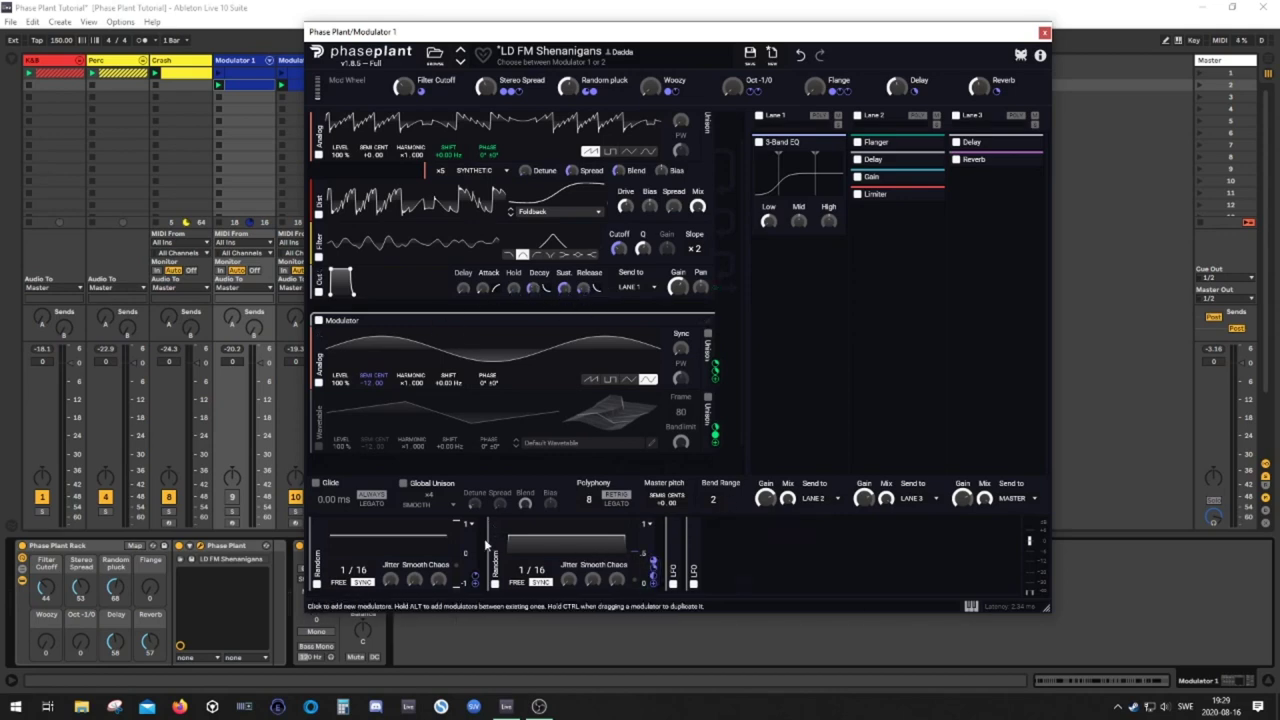
Expand both LFO modulators and inspect the first one's curve in the LFO editor
{"action": "left_click", "coordinate": [672, 555]}
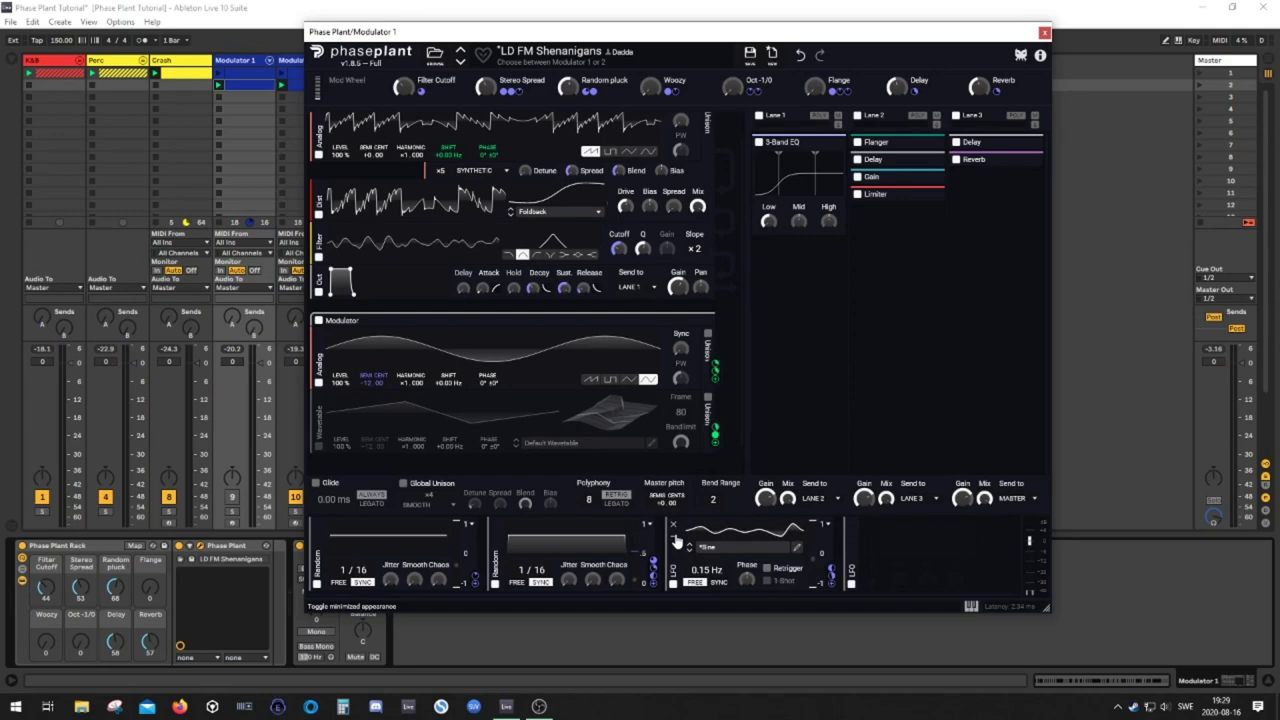
{"action": "left_click", "coordinate": [796, 551]}
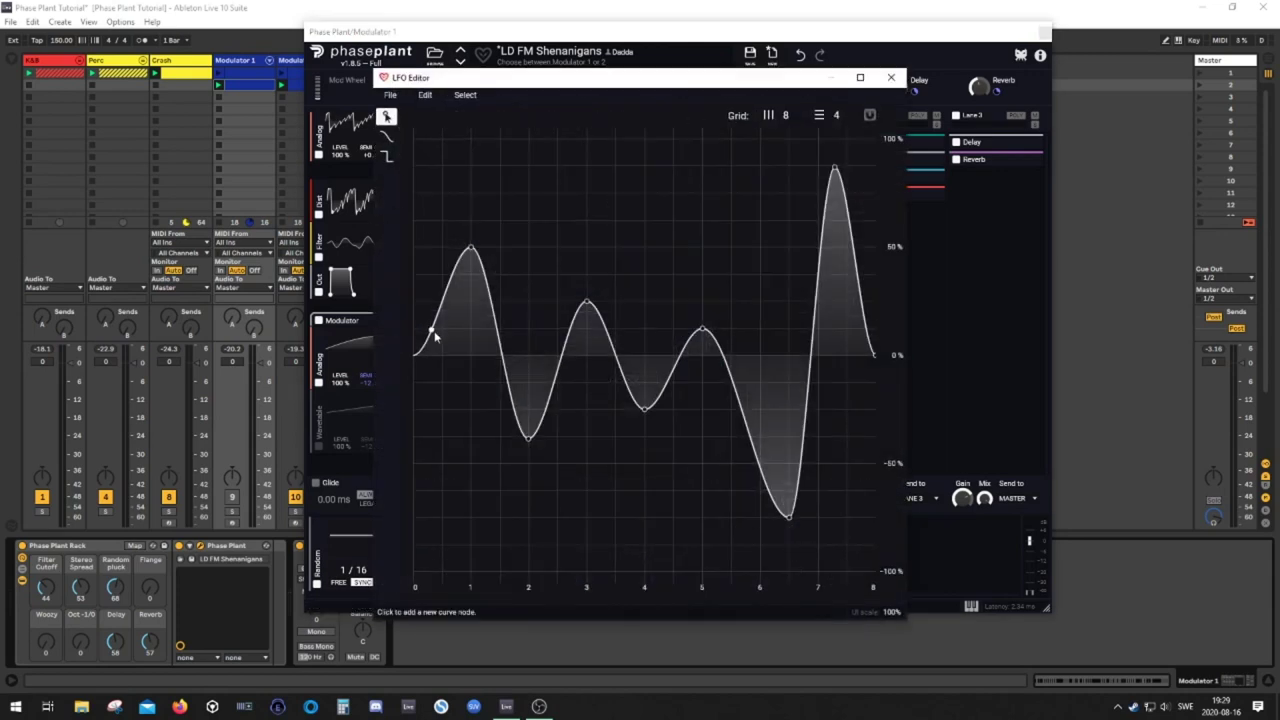
{"action": "left_click", "coordinate": [891, 76]}
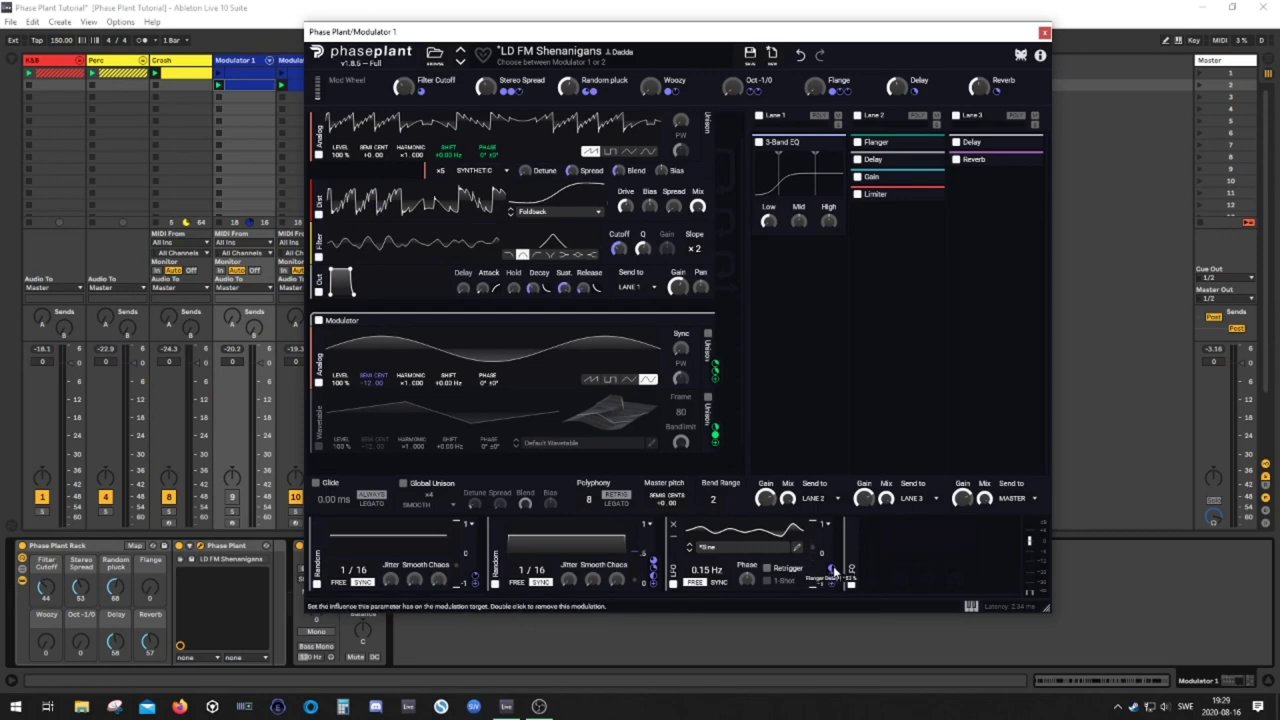
{"action": "left_click_drag", "start_coordinate": [834, 571], "coordinate": [829, 578]}
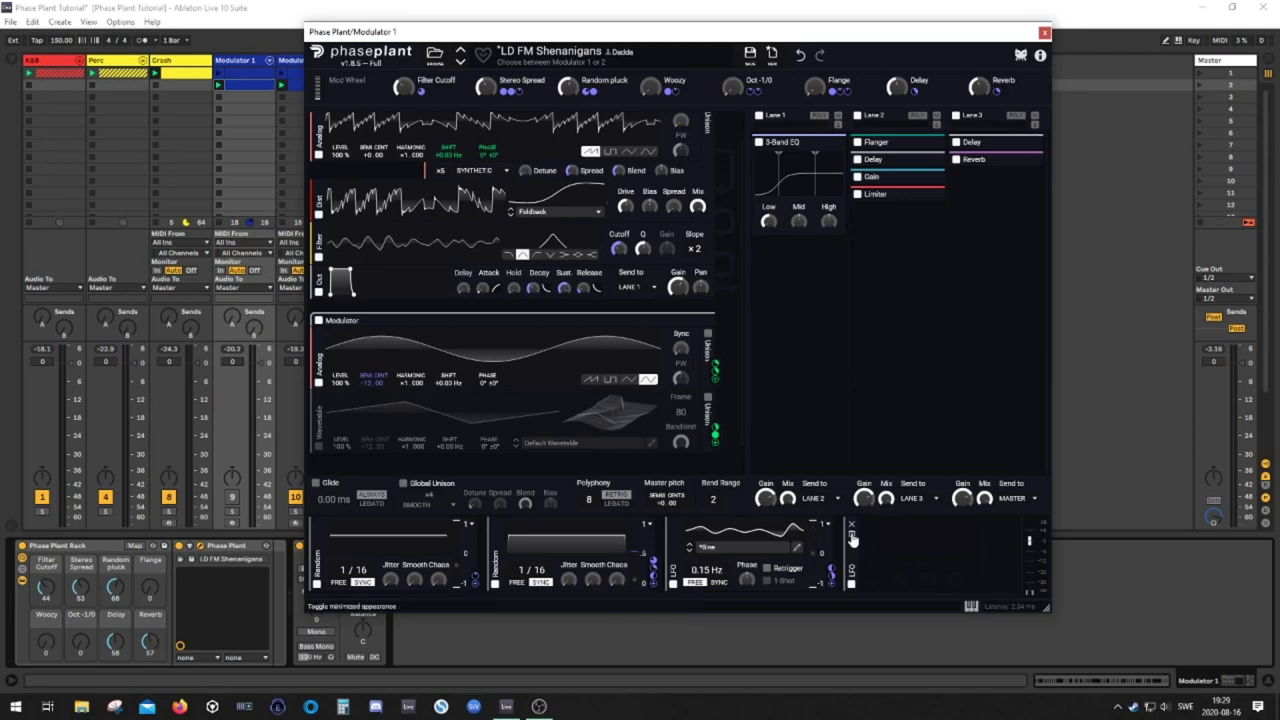
{"action": "left_click", "coordinate": [893, 553]}
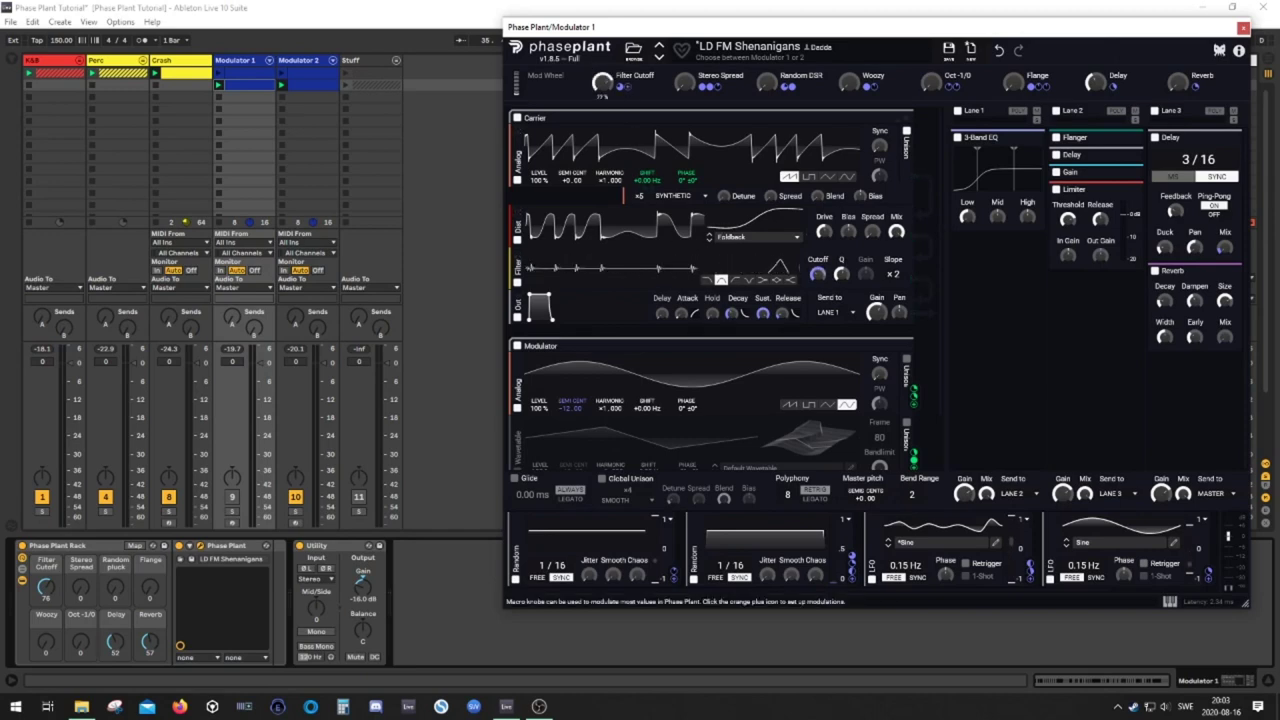
Sweep the Stereo Spread macro up and back, and try turning up the Random DSR macro on Modulator 1's patch
{"action": "left_click_drag", "start_coordinate": [684, 82], "coordinate": [684, 60]}
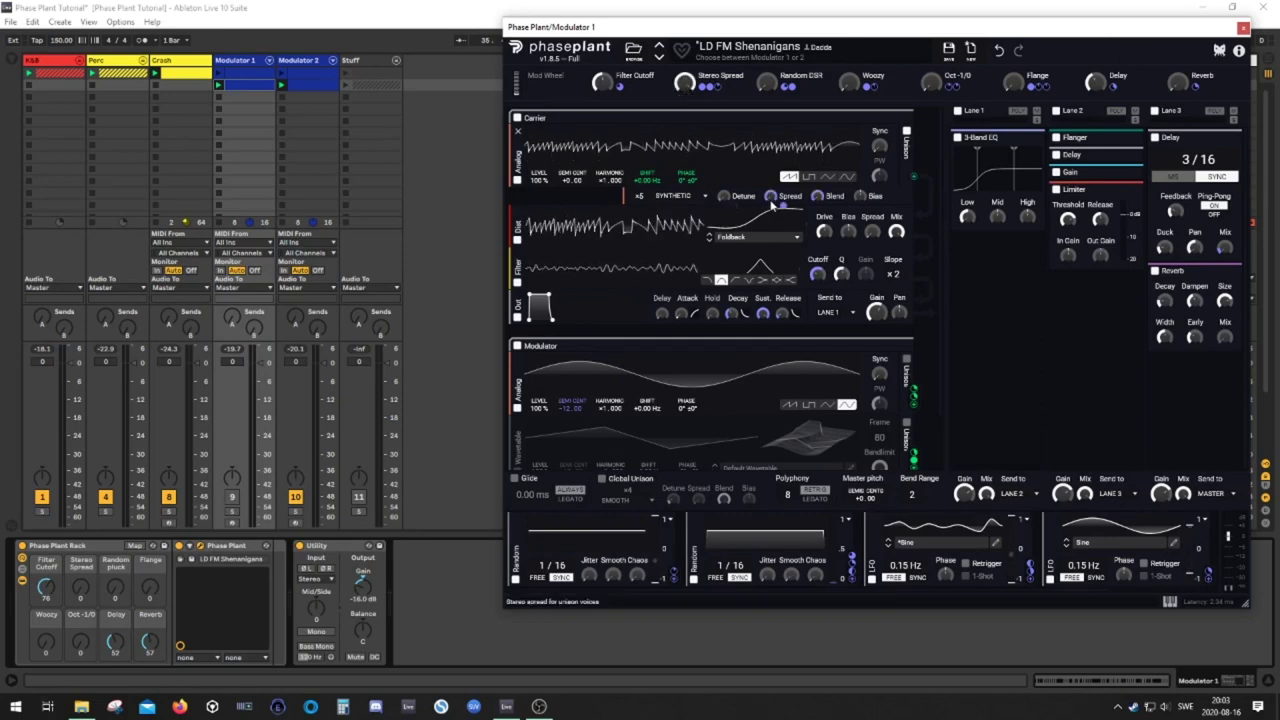
{"action": "mouse_move", "coordinate": [684, 82]}
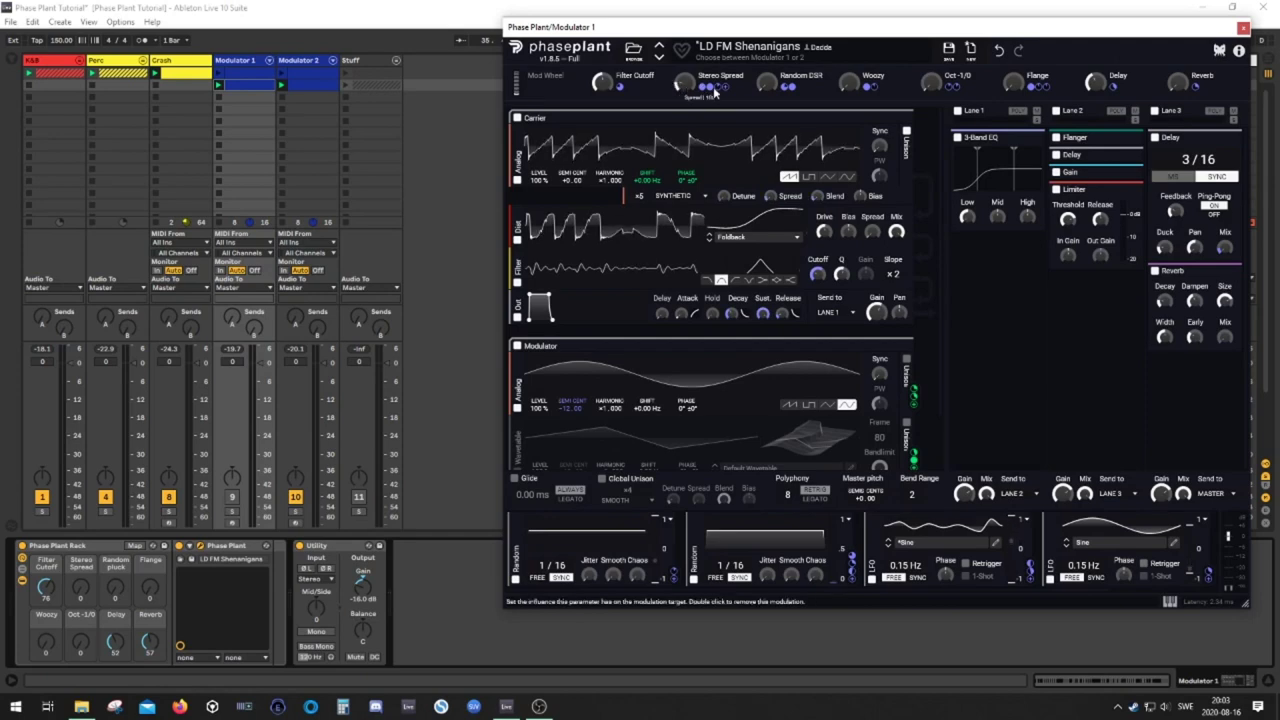
{"action": "left_click_drag", "start_coordinate": [768, 86], "coordinate": [779, 85]}
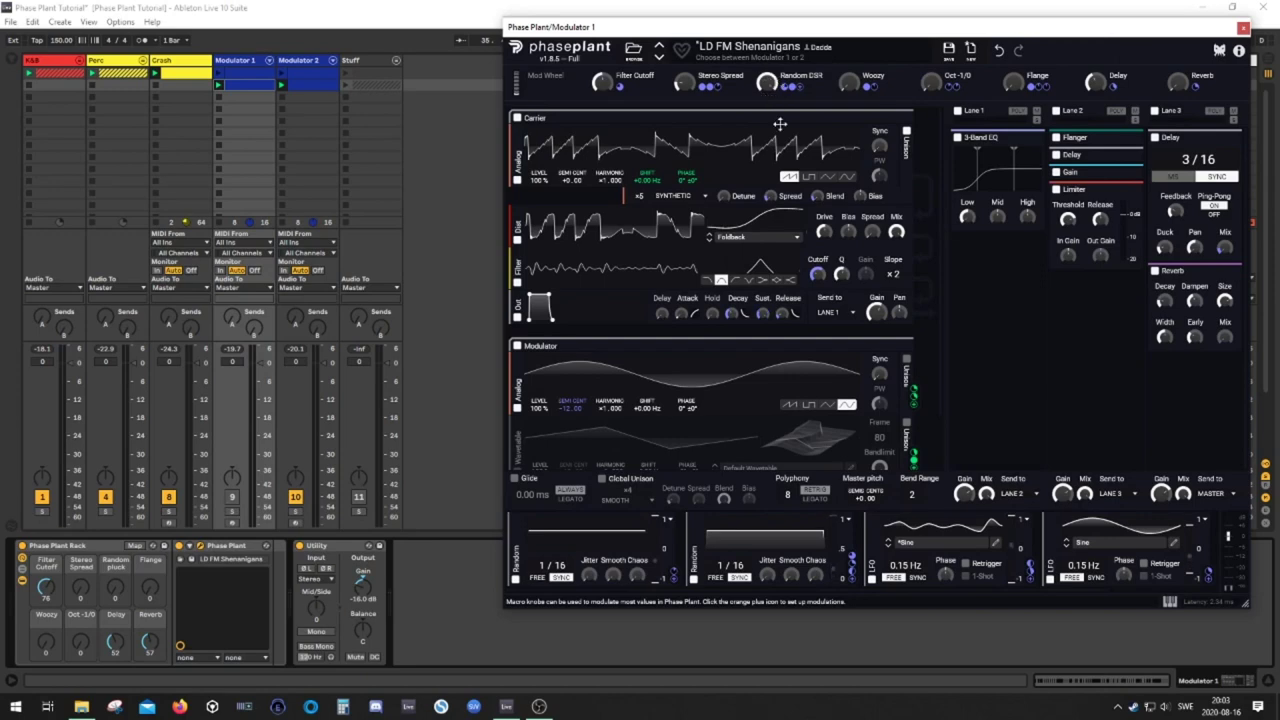
Sweep the Oct -1/0 macro and inspect its modulation of the Modulator group's Analog oscillator semitone tuning
{"action": "scroll", "coordinate": [835, 584], "scroll_direction": "up", "scroll_amount": 2}
{"action": "mouse_move", "coordinate": [931, 86]}
{"action": "left_mouse_down"}
{"action": "mouse_move", "coordinate": [931, 74]}
{"action": "mouse_move", "coordinate": [931, 96]}
{"action": "left_mouse_up"}
{"action": "scroll", "coordinate": [591, 394], "scroll_direction": "down", "scroll_amount": 1}
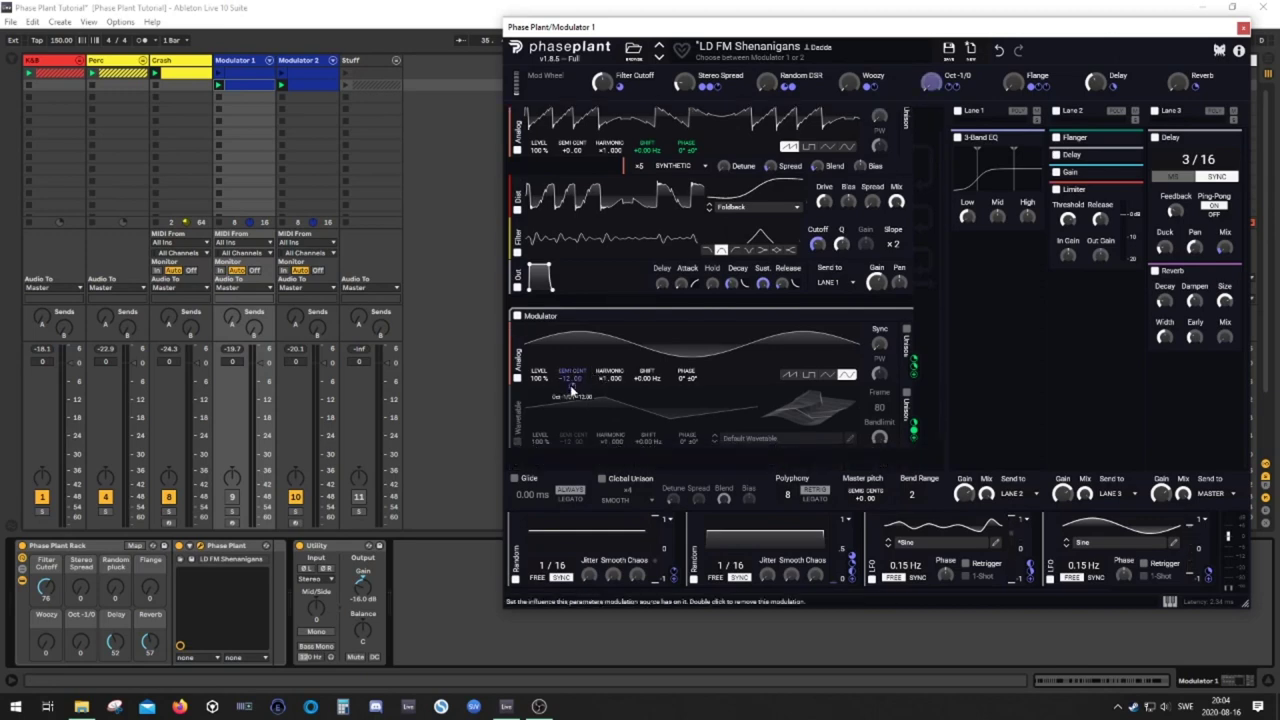
{"action": "scroll", "coordinate": [625, 212], "scroll_direction": "up", "scroll_amount": 1}
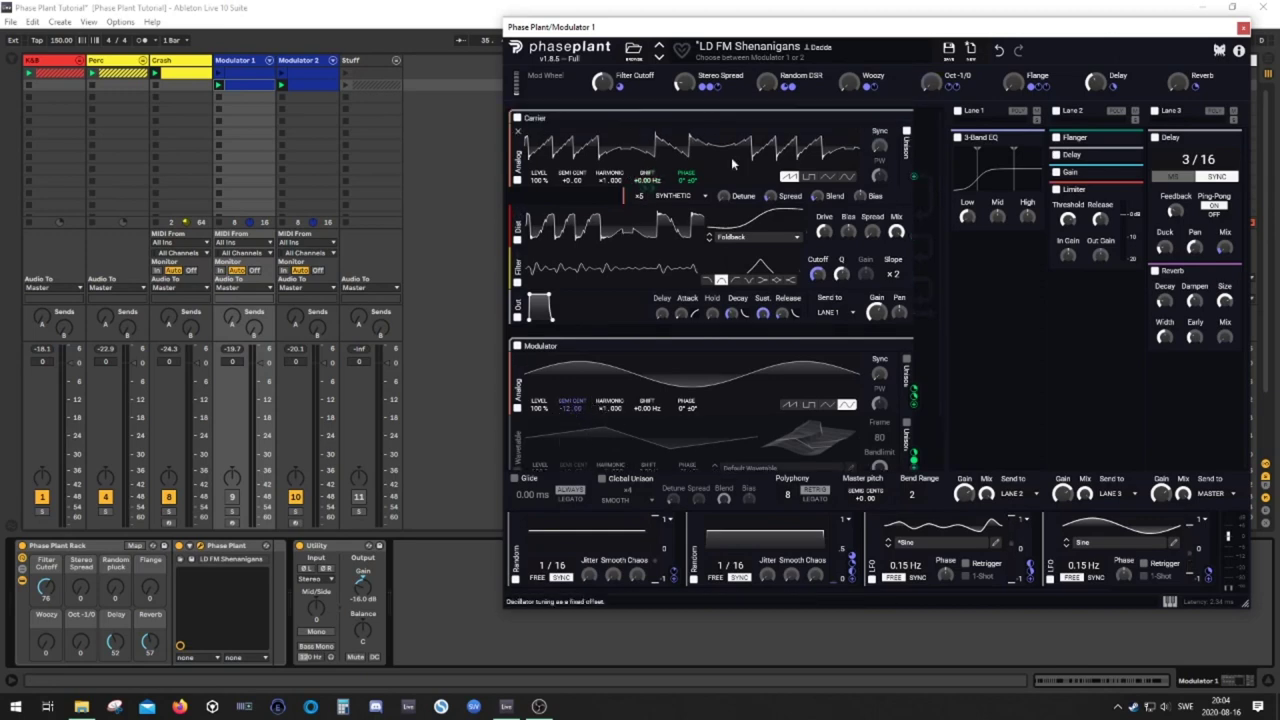
{"action": "left_click_drag", "start_coordinate": [930, 91], "coordinate": [930, 75]}
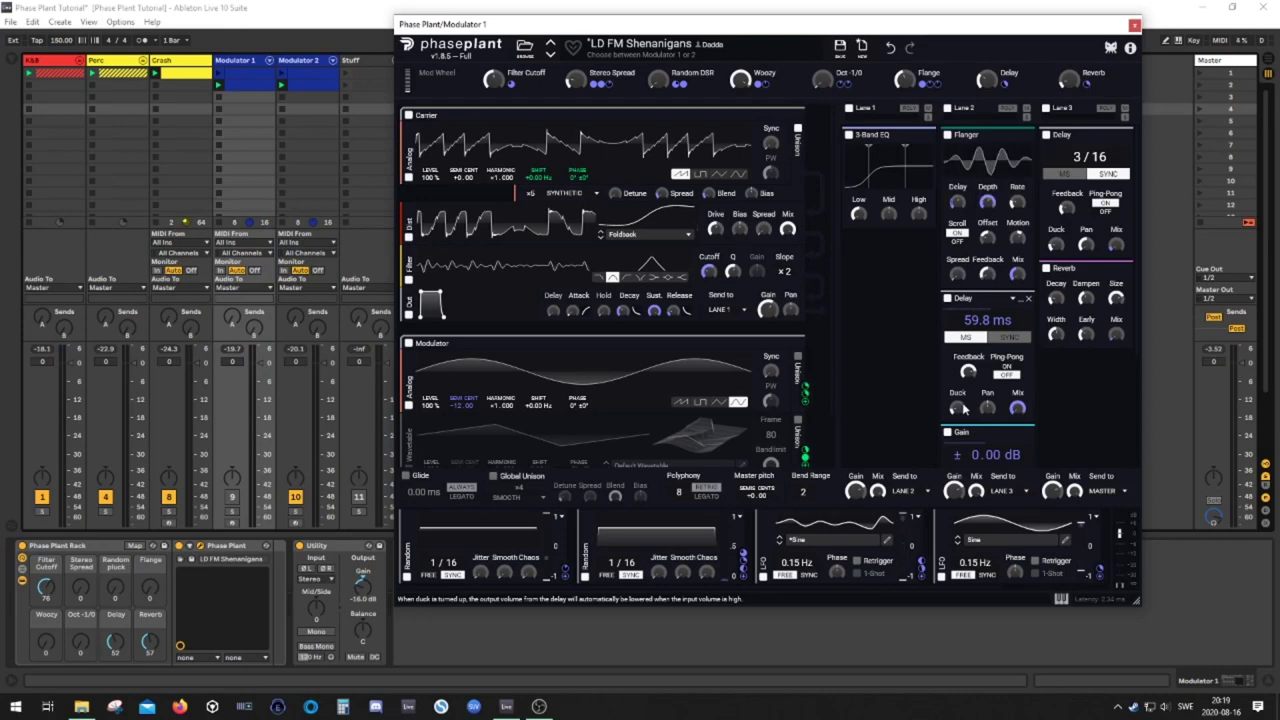
Look through the expanded Flanger, Delay, Gain and Limiter modules in Lane 2
{"action": "scroll", "coordinate": [963, 407], "scroll_direction": "down", "scroll_amount": 3}
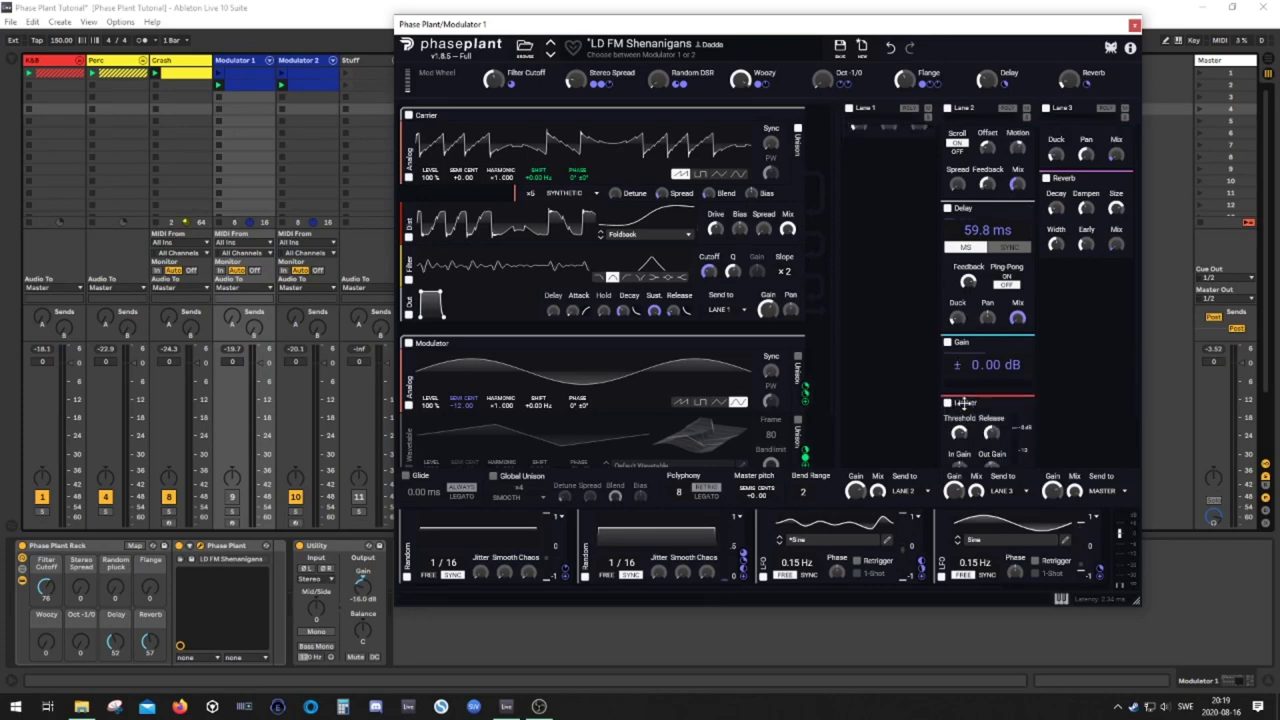
{"action": "scroll", "coordinate": [975, 378], "scroll_direction": "down", "scroll_amount": 1}
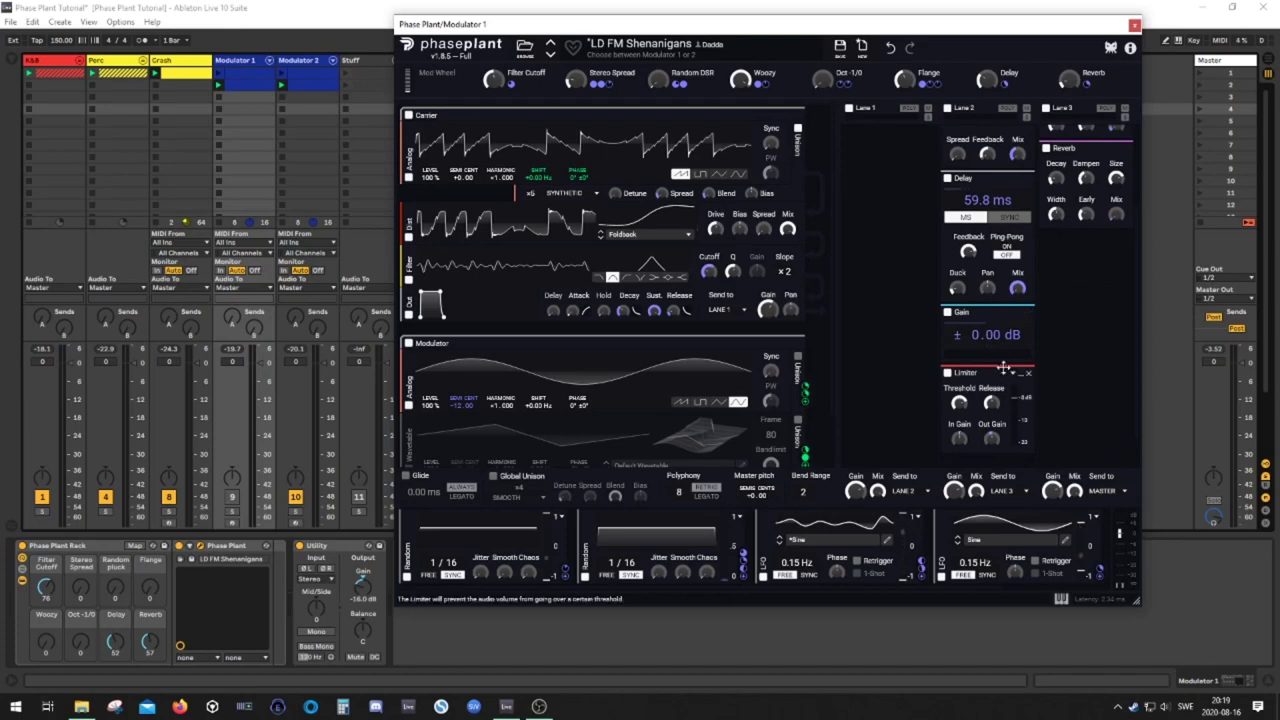
{"action": "scroll", "coordinate": [1037, 308], "scroll_direction": "up", "scroll_amount": 3}
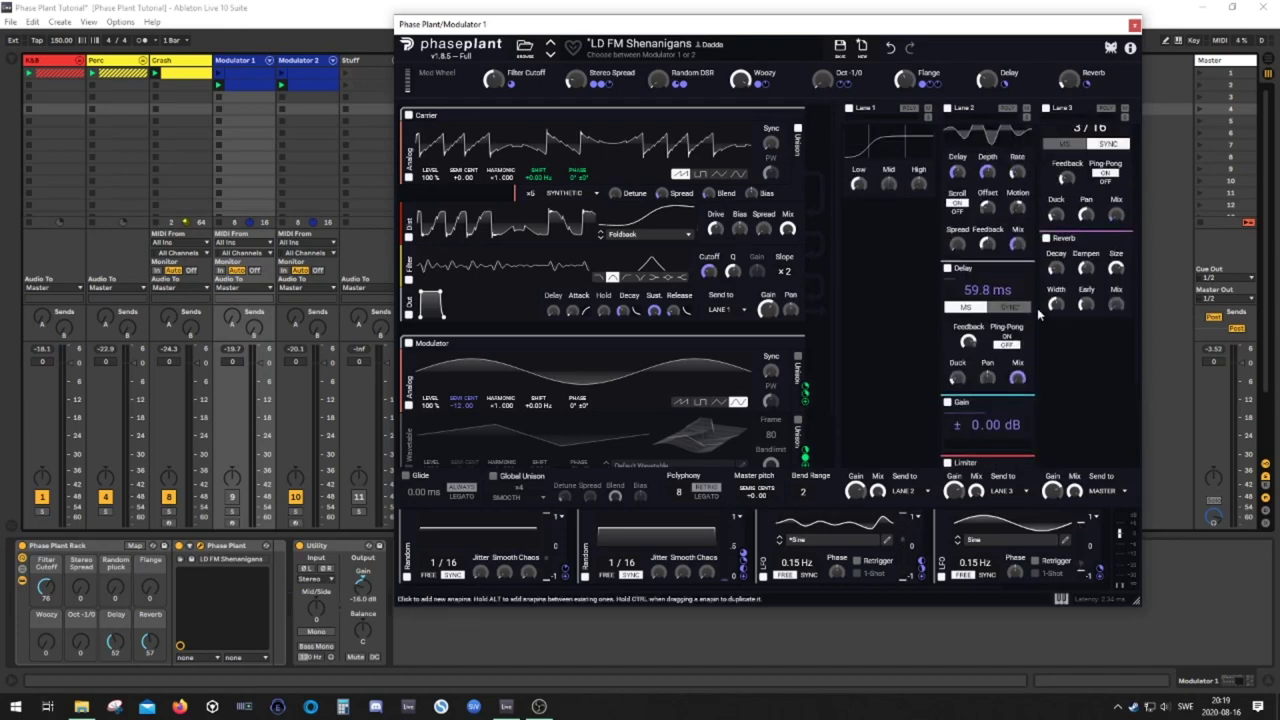
{"action": "scroll", "coordinate": [1037, 308], "scroll_direction": "up", "scroll_amount": 1}
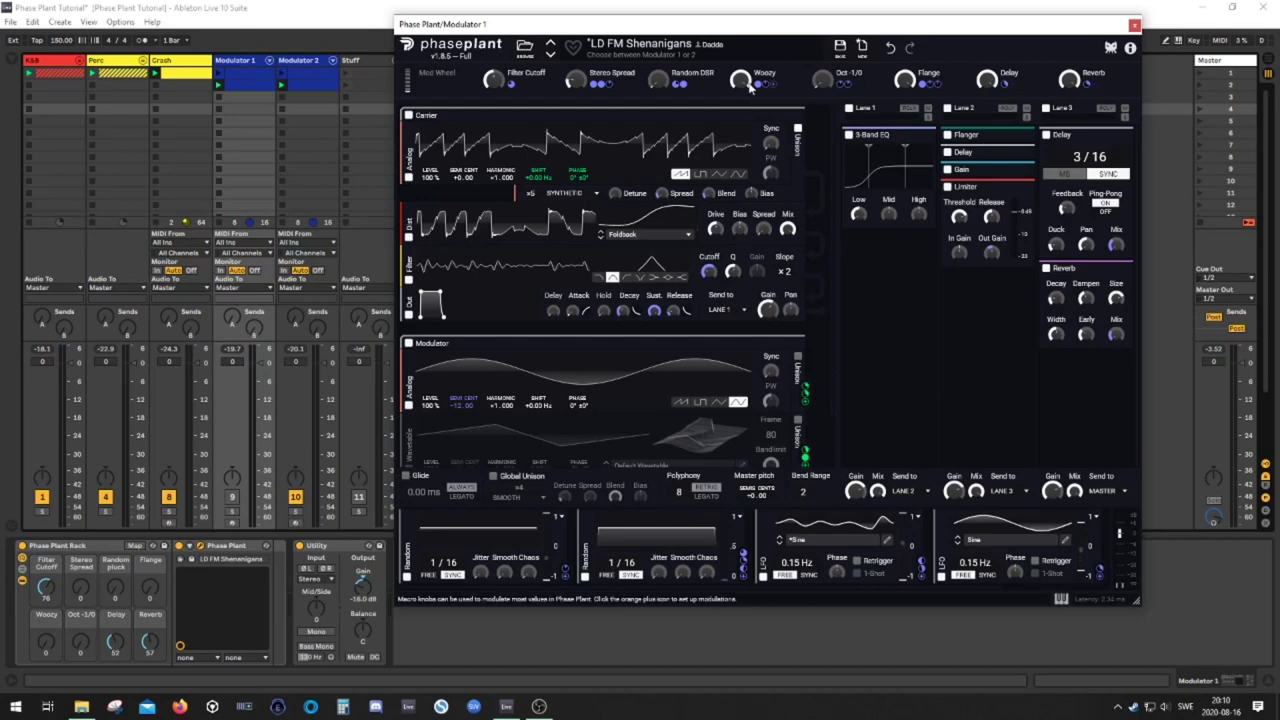
Turn down the Woozy macro and expand the Delay and Flanger modules in Lane 2
{"action": "left_click", "coordinate": [1016, 155]}
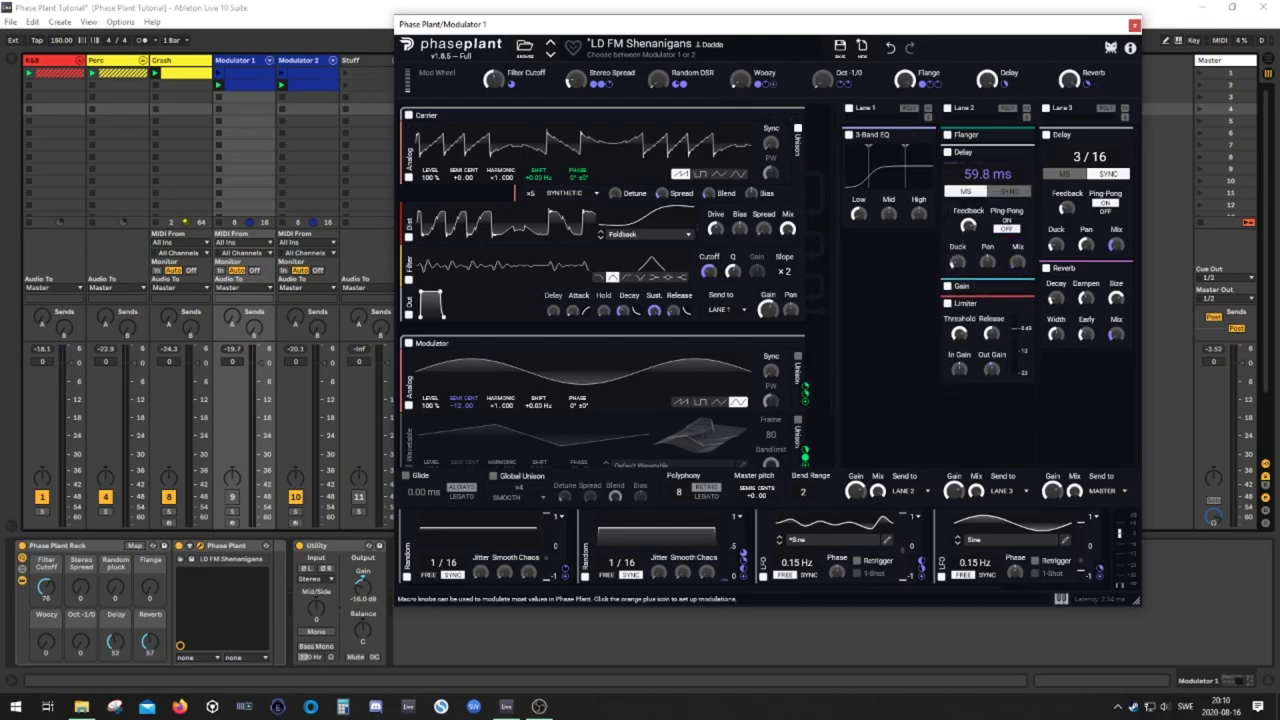
{"action": "left_click_drag", "start_coordinate": [740, 80], "coordinate": [740, 88]}
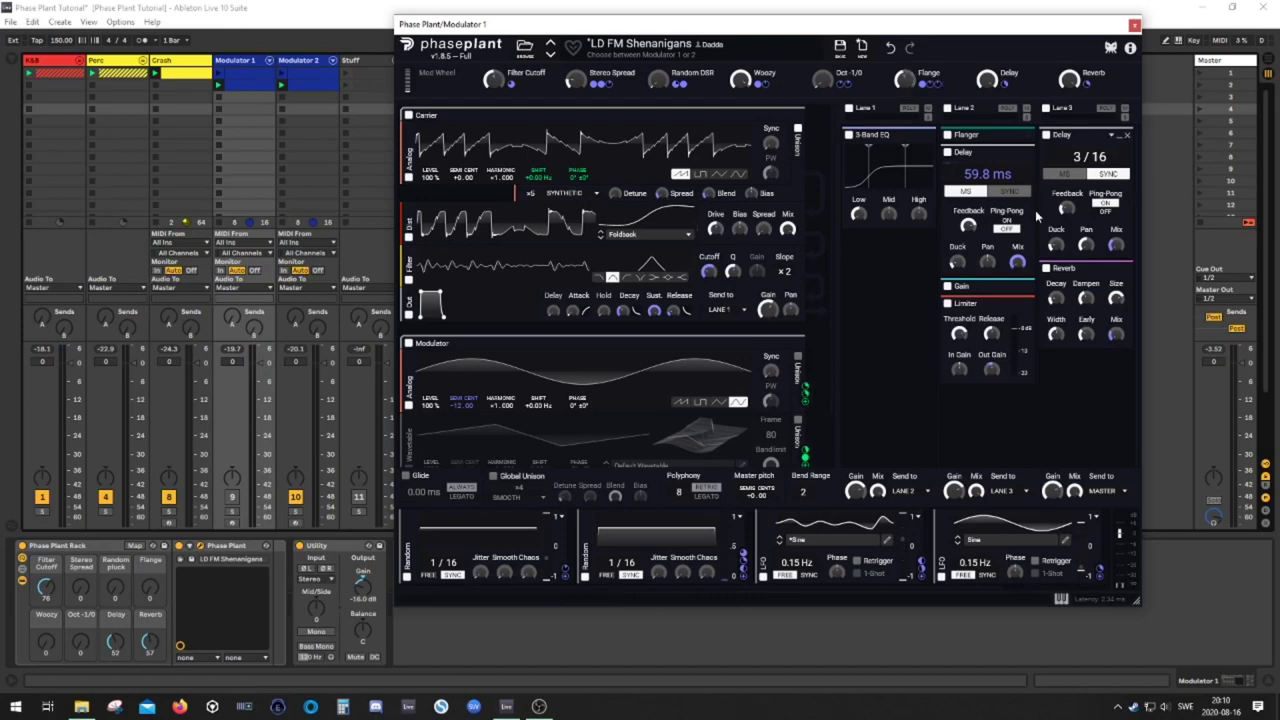
{"action": "left_click", "coordinate": [1017, 136]}
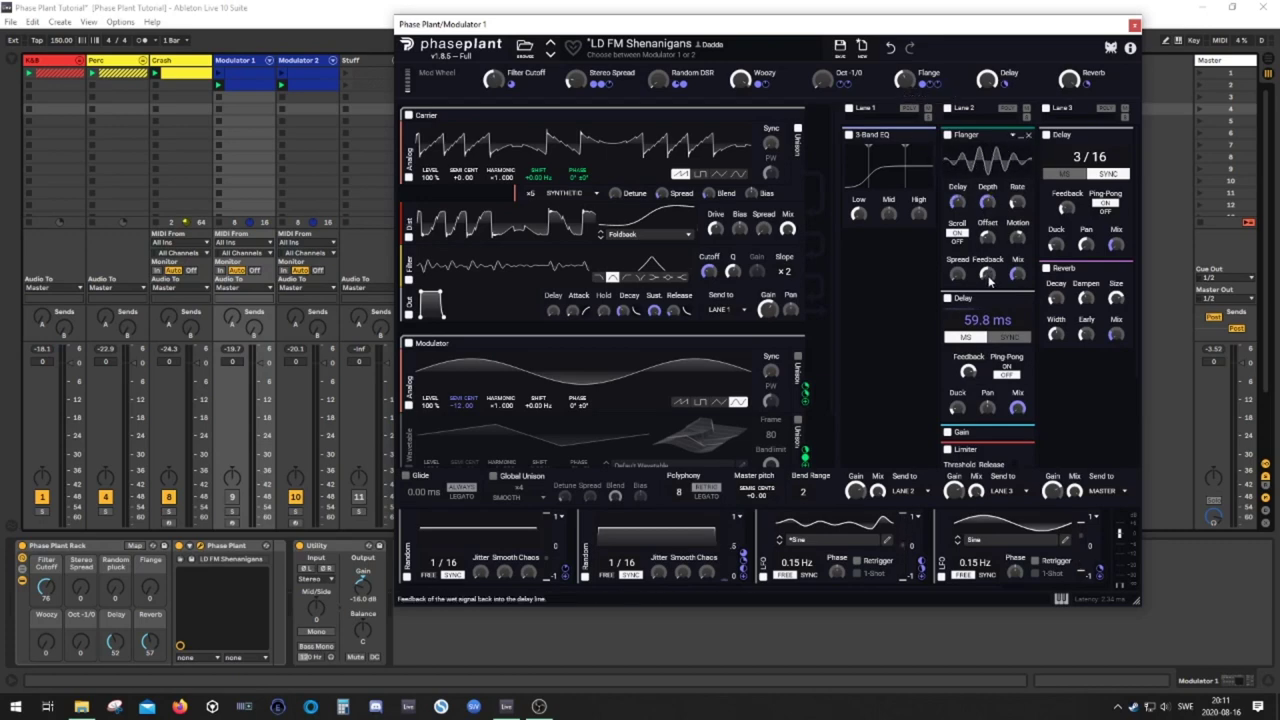
Examine which Flanger, Delay, Gain and Limiter settings in Lane 2 the Flange and Woozy macros modulate
{"action": "mouse_move", "coordinate": [928, 90]}
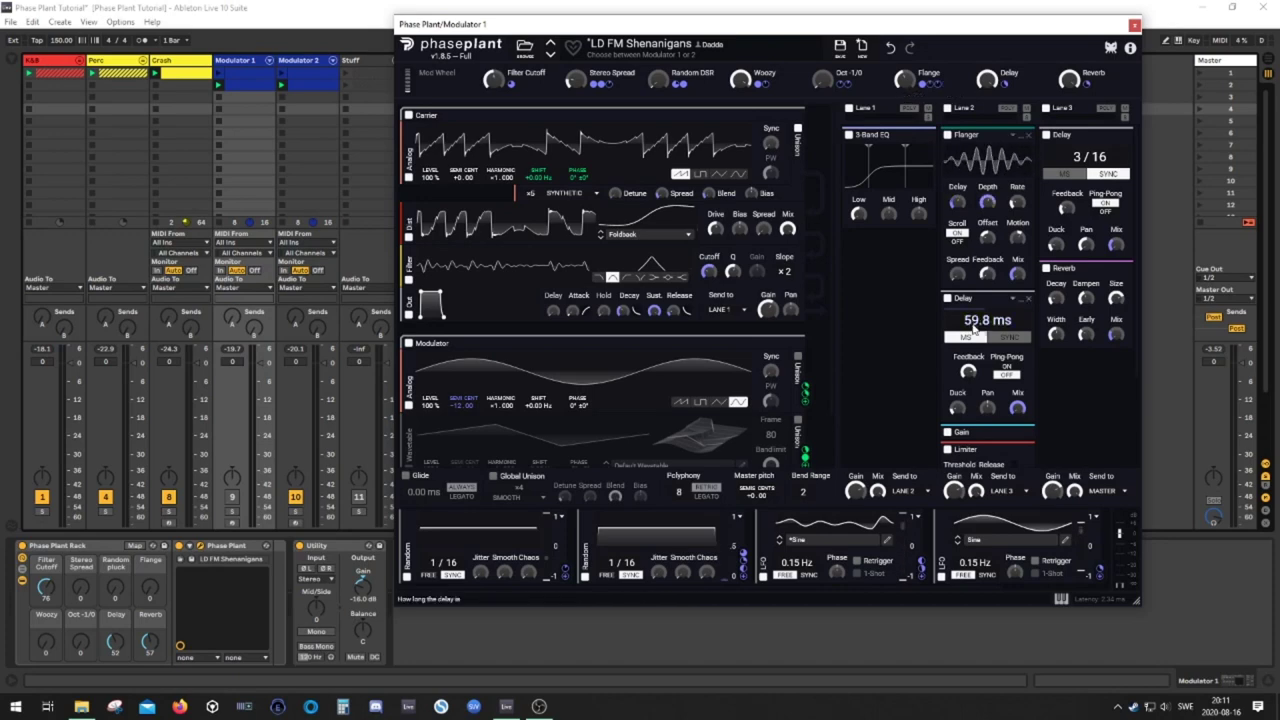
{"action": "scroll", "coordinate": [990, 260], "scroll_direction": "down", "scroll_amount": 3}
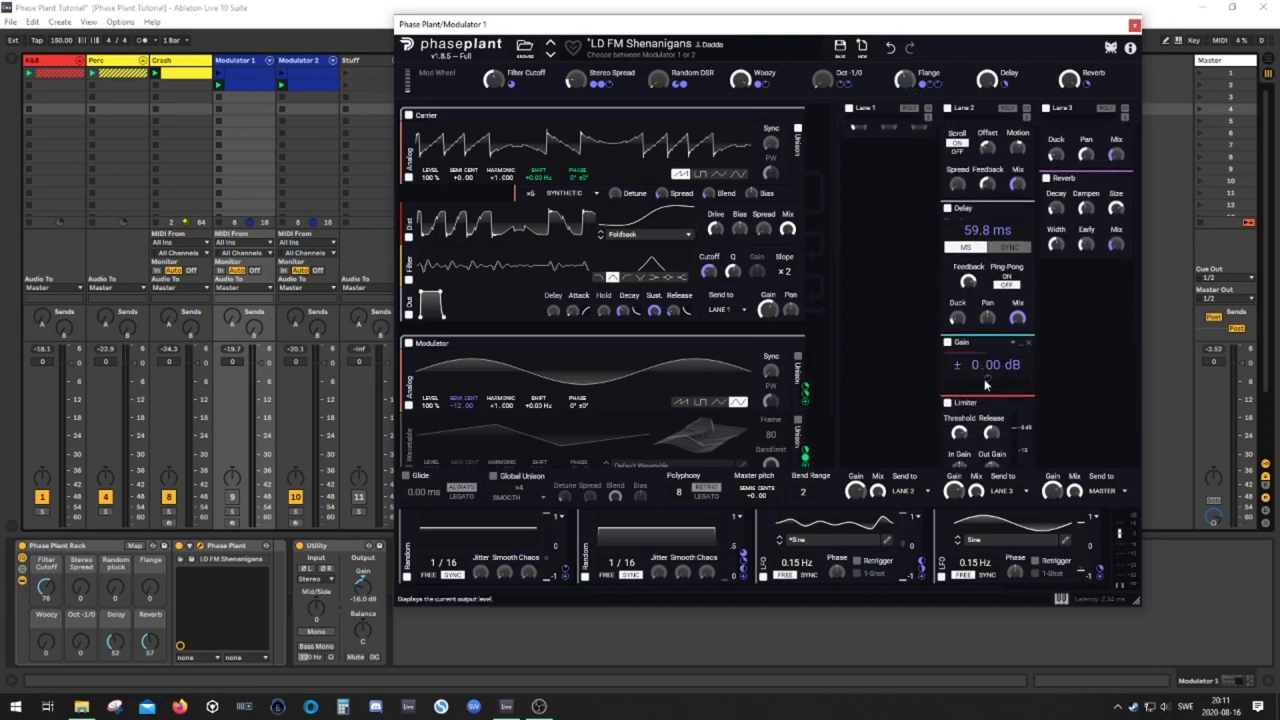
{"action": "scroll", "coordinate": [1006, 408], "scroll_direction": "down", "scroll_amount": 2}
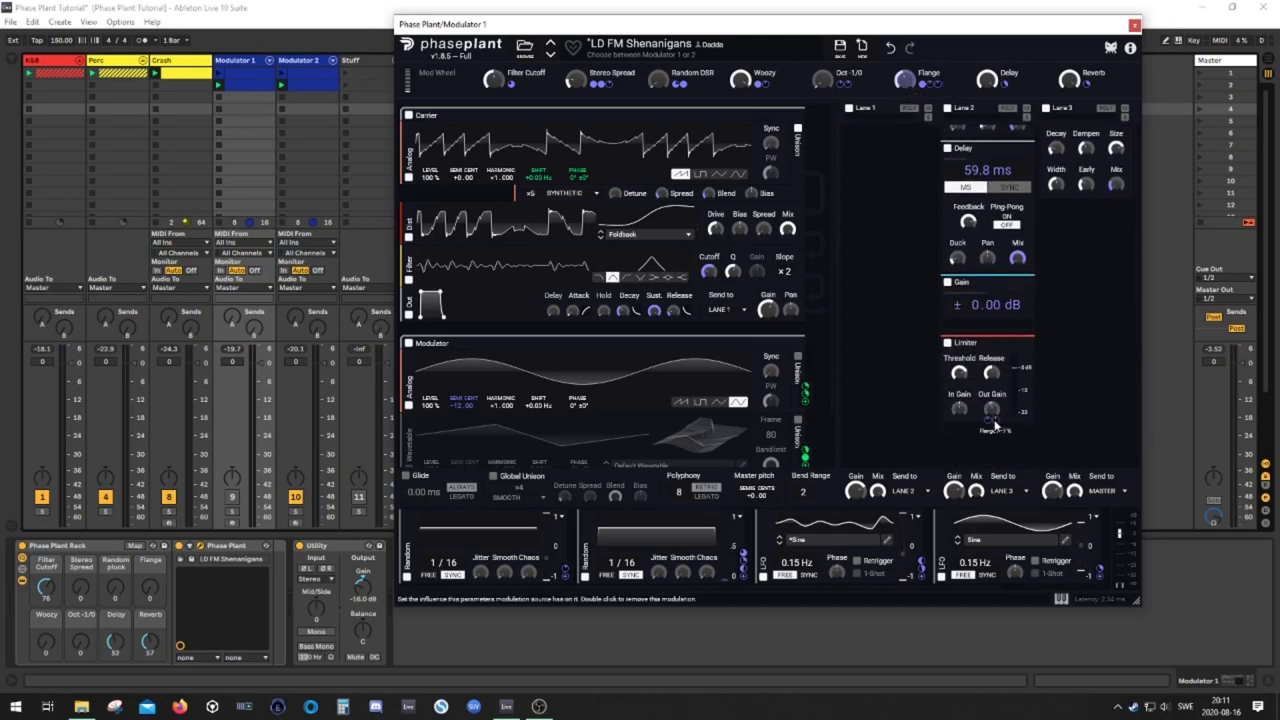
{"action": "mouse_move", "coordinate": [767, 85]}
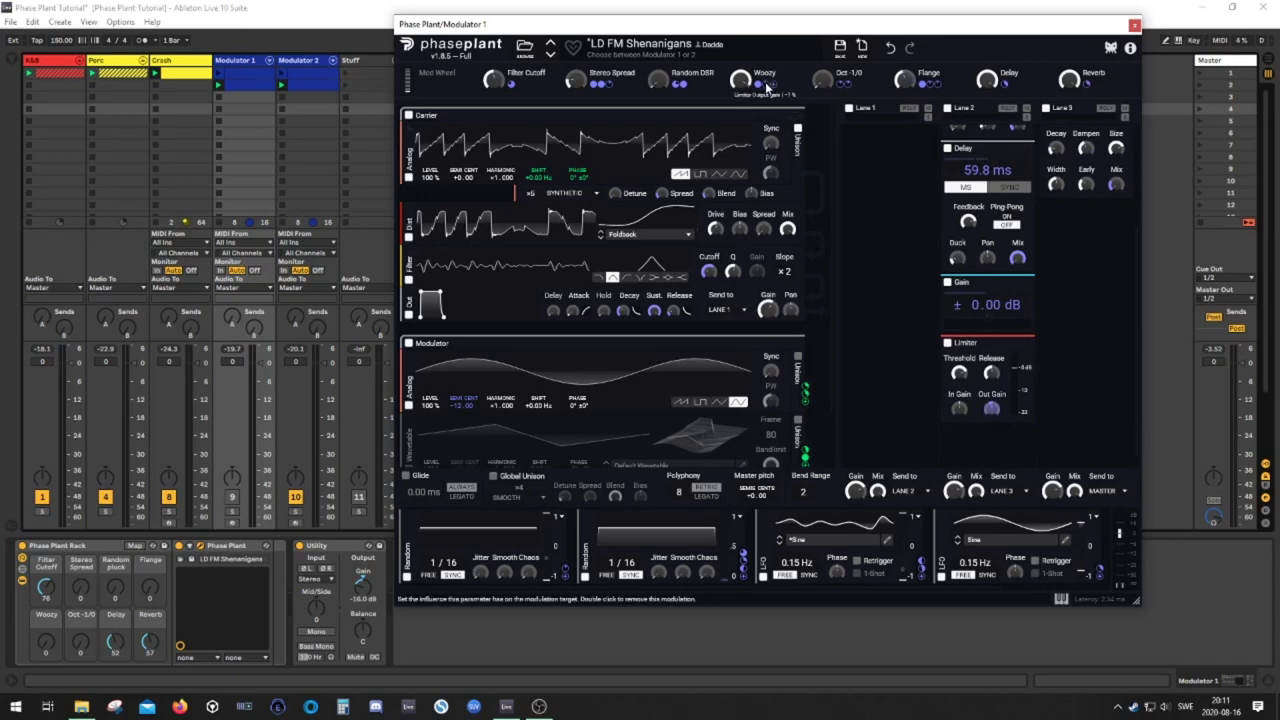
{"action": "scroll", "coordinate": [988, 285], "scroll_direction": "up", "scroll_amount": 3}
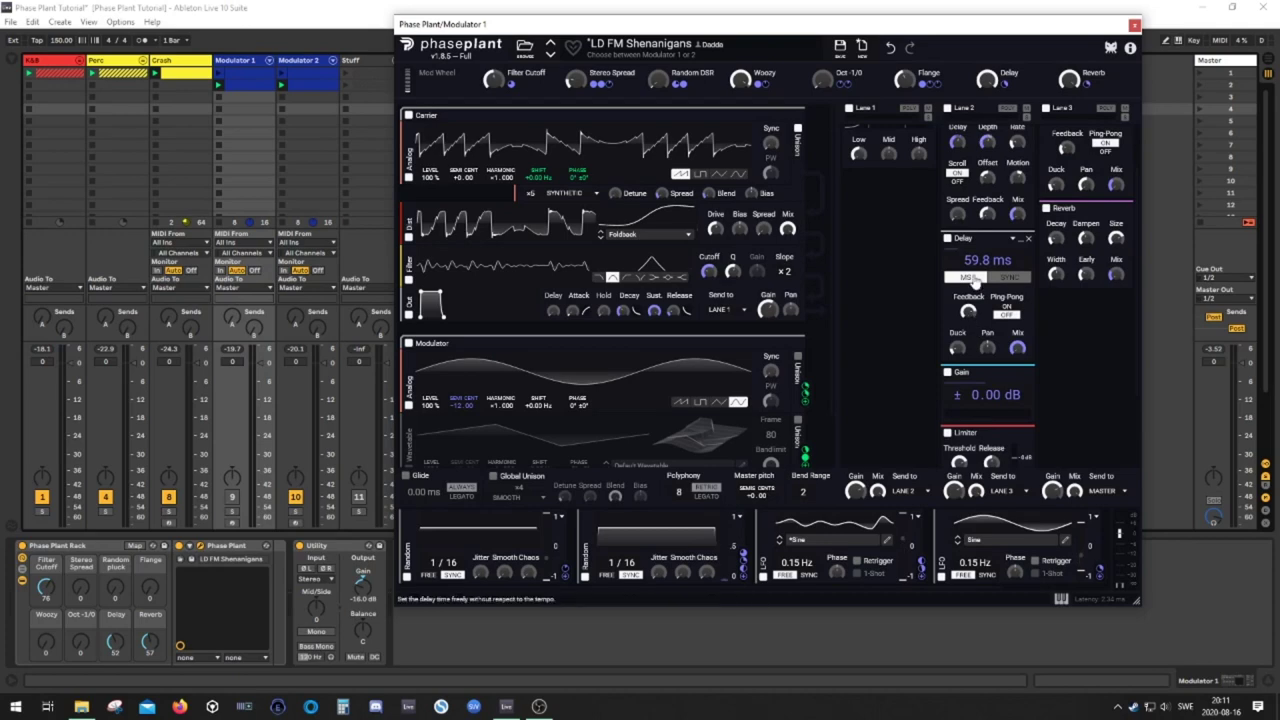
{"action": "scroll", "coordinate": [968, 312], "scroll_direction": "up", "scroll_amount": 1}
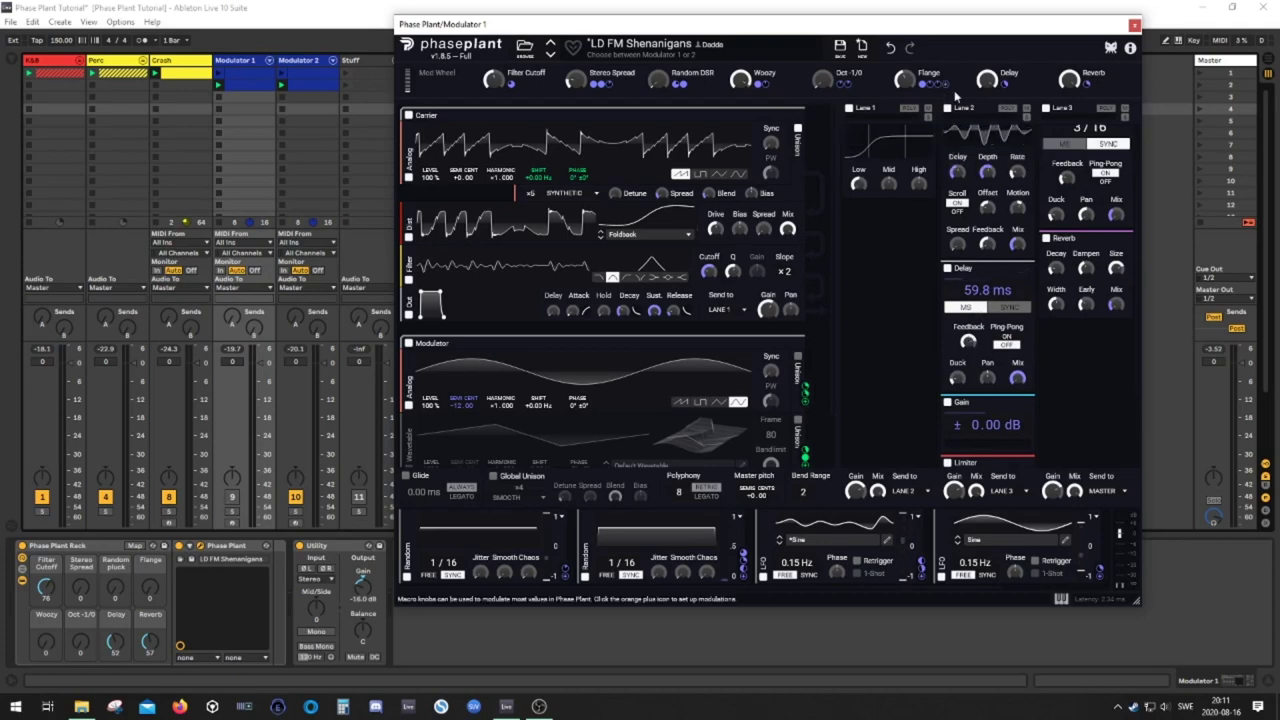
{"action": "scroll", "coordinate": [1062, 195], "scroll_direction": "up", "scroll_amount": 1}
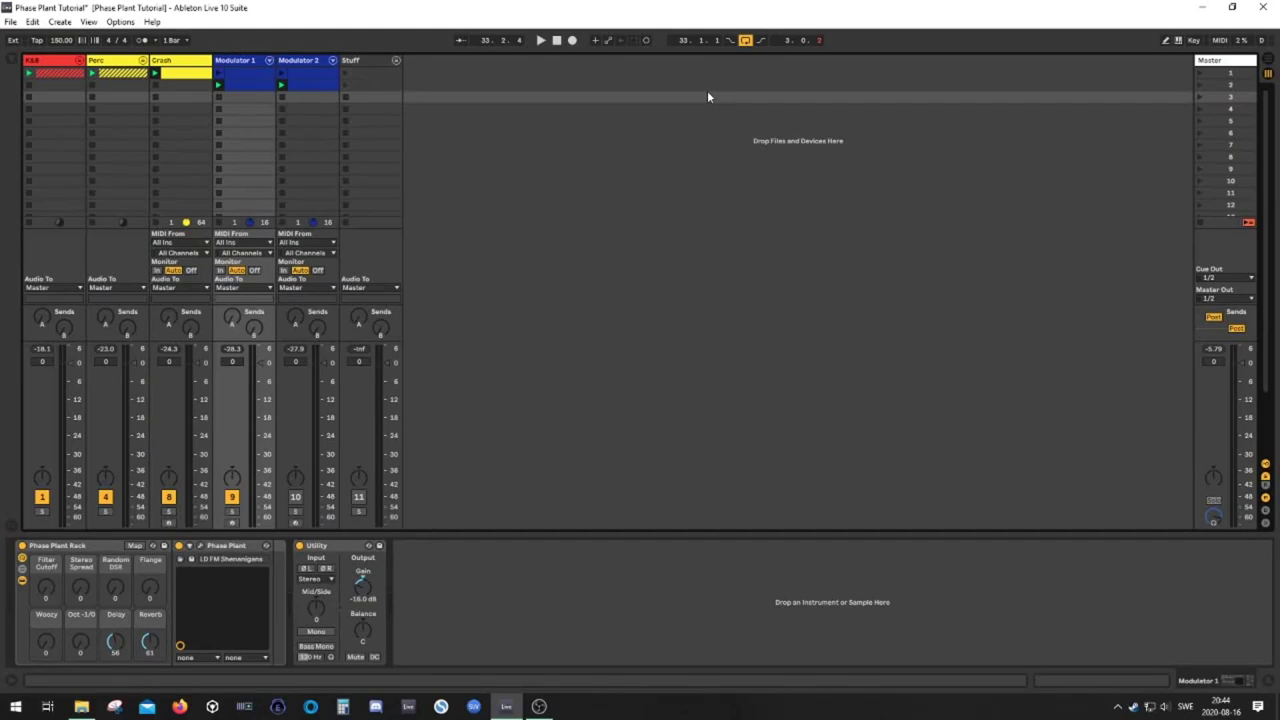
Play the looped arrangement with the Modulator 1 track active to audition its macro movements
{"action": "key", "text": "space"}
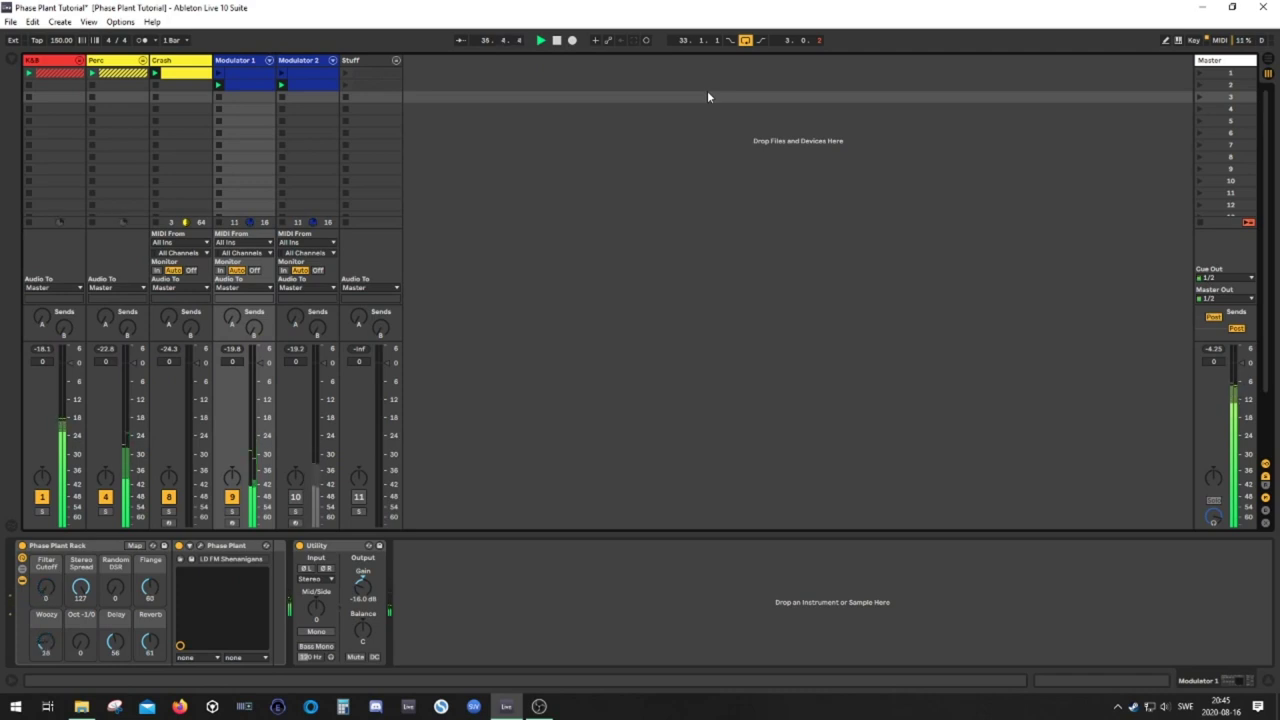
{"action": "key", "text": "space"}
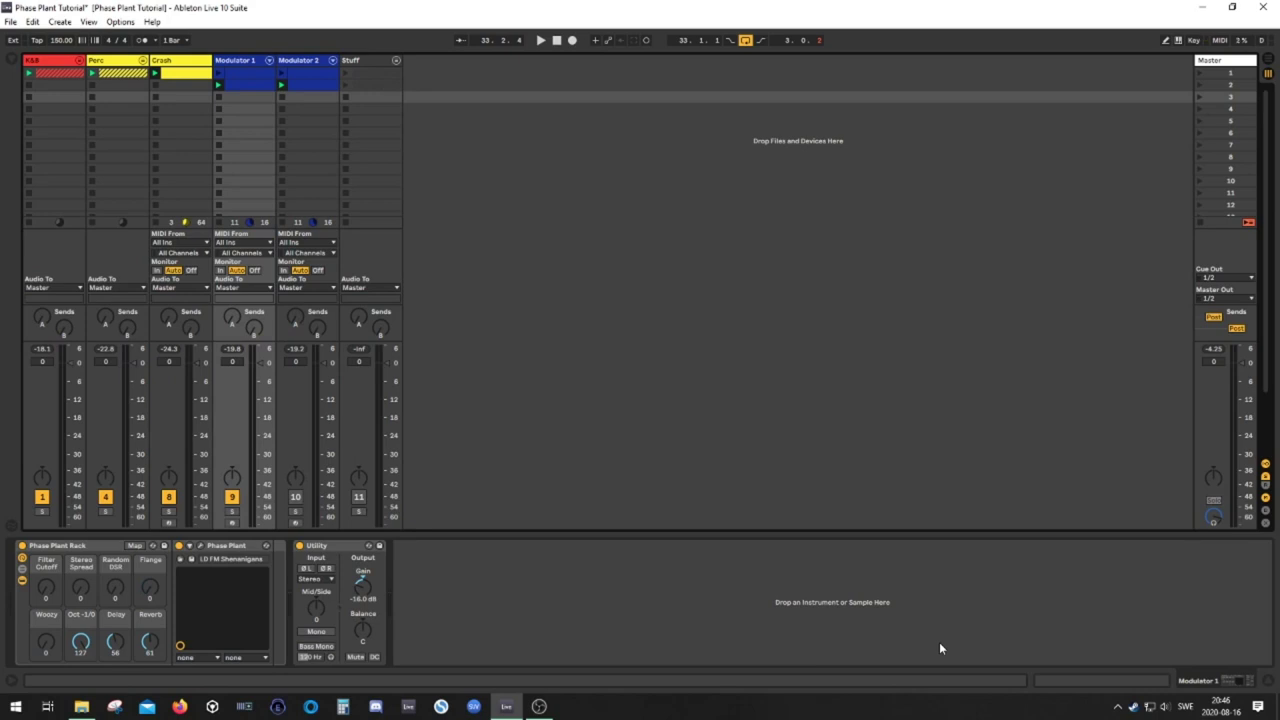
{"action": "key", "text": "space"}
Mute the Modulator 1 track, activate and select Modulator 2, and play the loop to audition it
{"action": "left_click", "coordinate": [233, 497]}
{"action": "left_click", "coordinate": [295, 497]}
{"action": "left_click", "coordinate": [244, 76]}
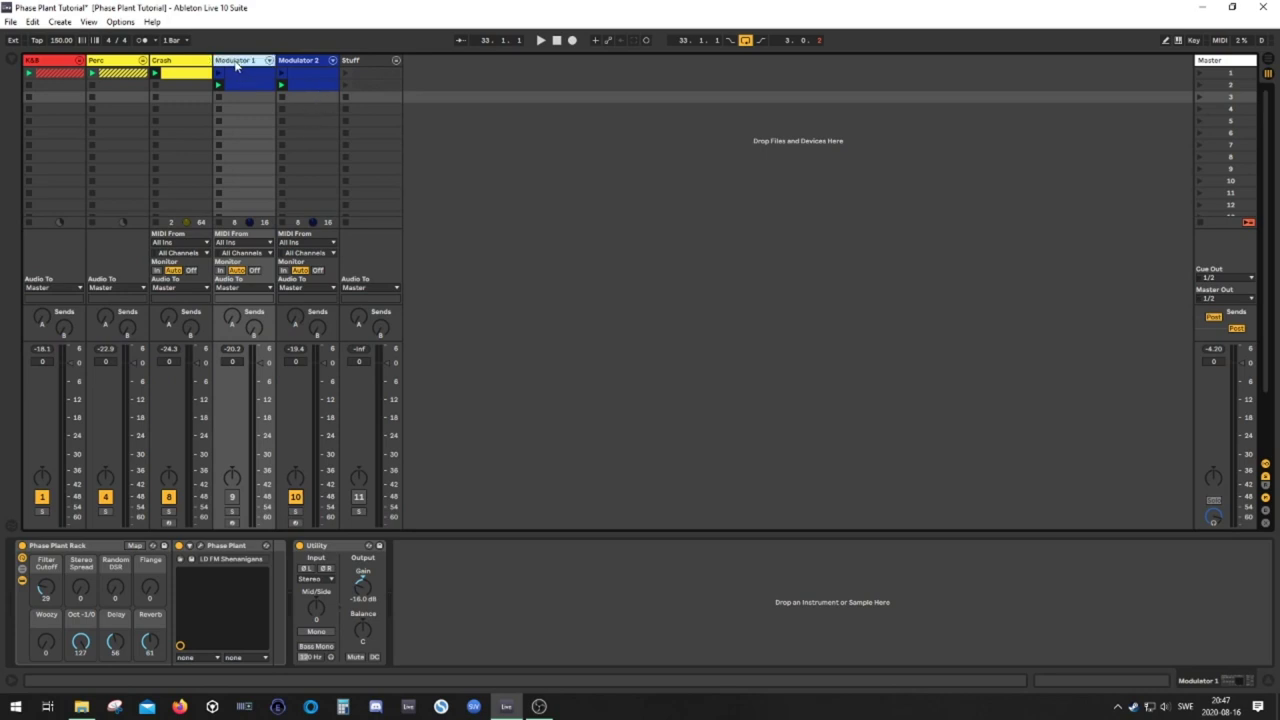
{"action": "left_click", "coordinate": [314, 72]}
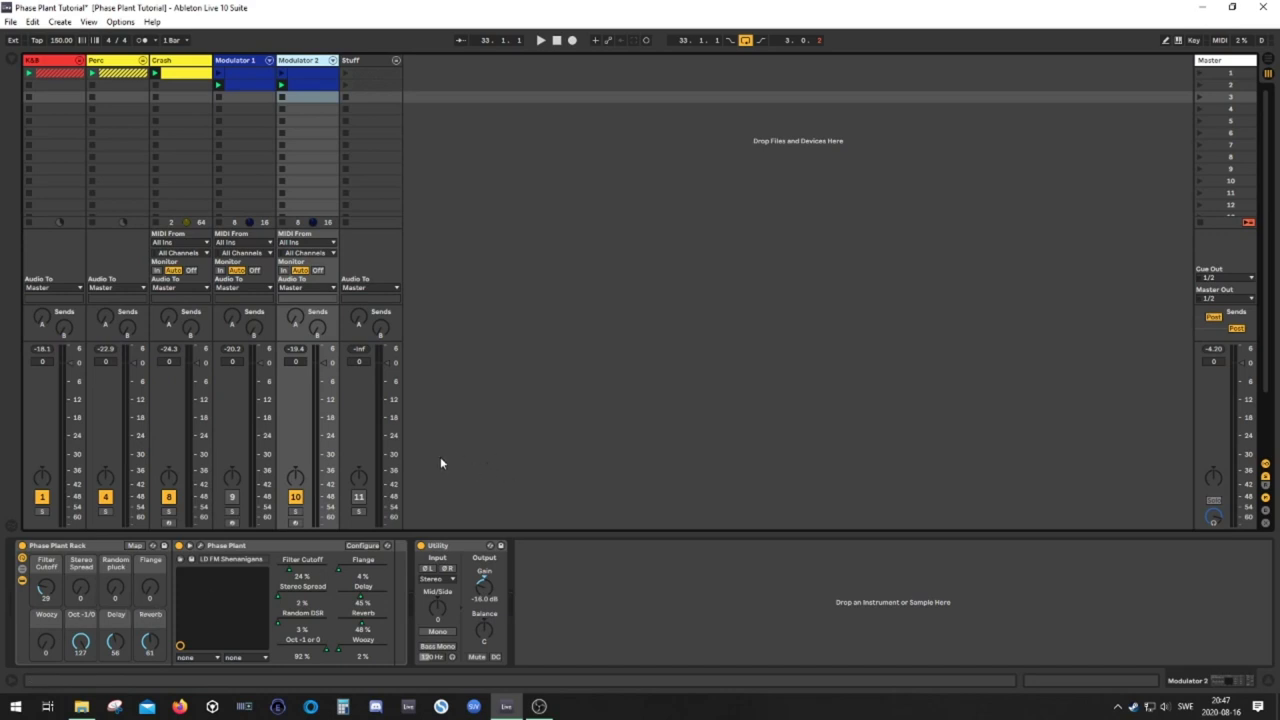
{"action": "key", "text": "space"}
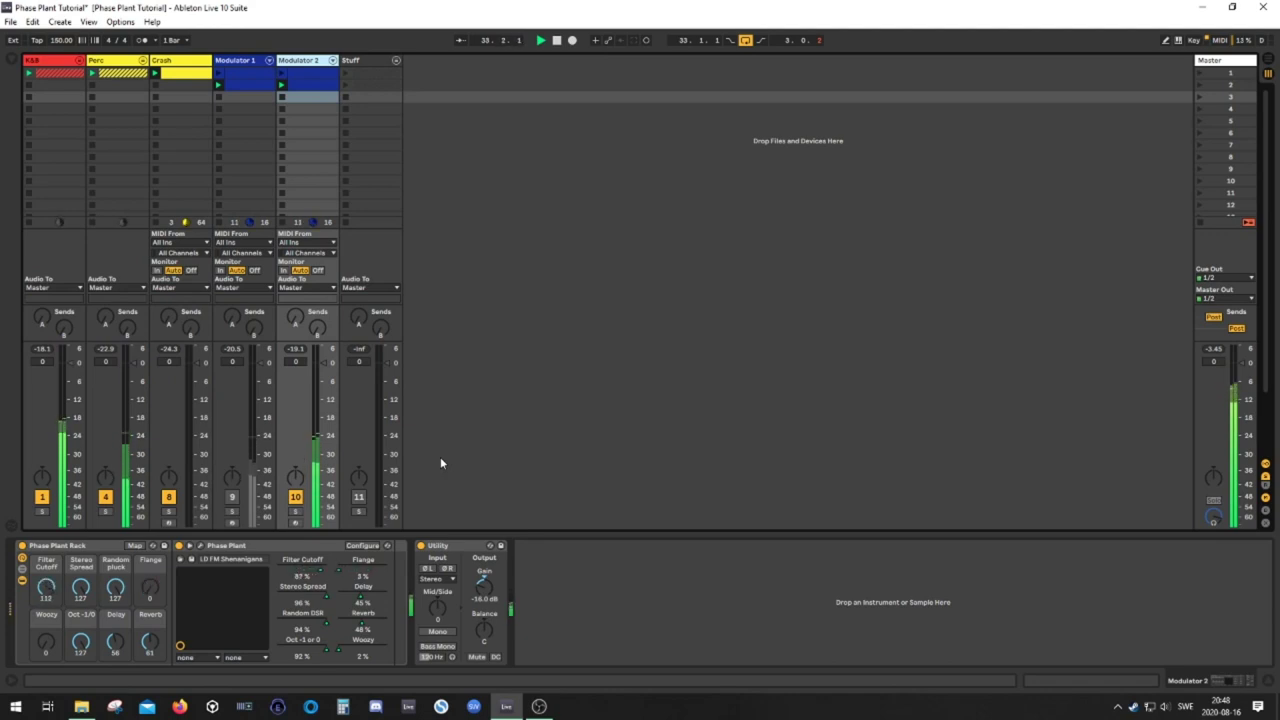
{"action": "key", "text": "space"}
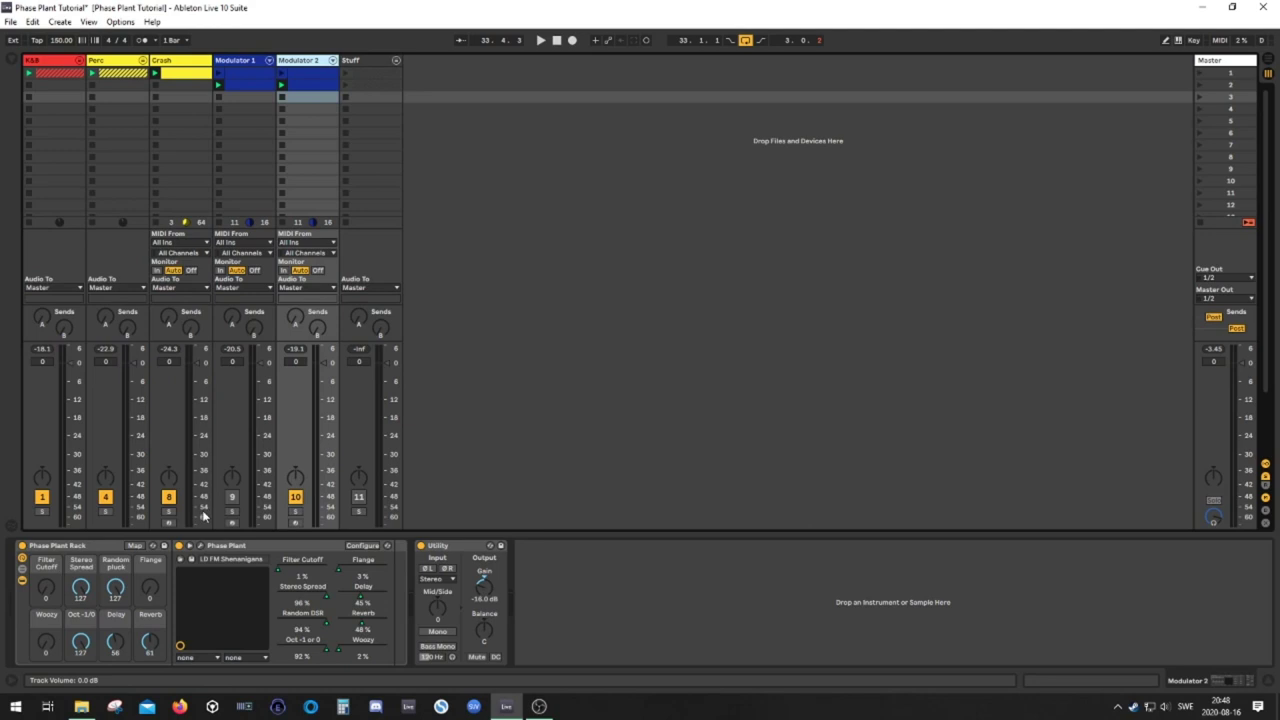
Search the Max for Live devices for "lfo" and add LFO MIDI to the Modulator 2 track's device chain
{"action": "left_click", "coordinate": [14, 62]}
{"action": "left_click", "coordinate": [35, 228]}
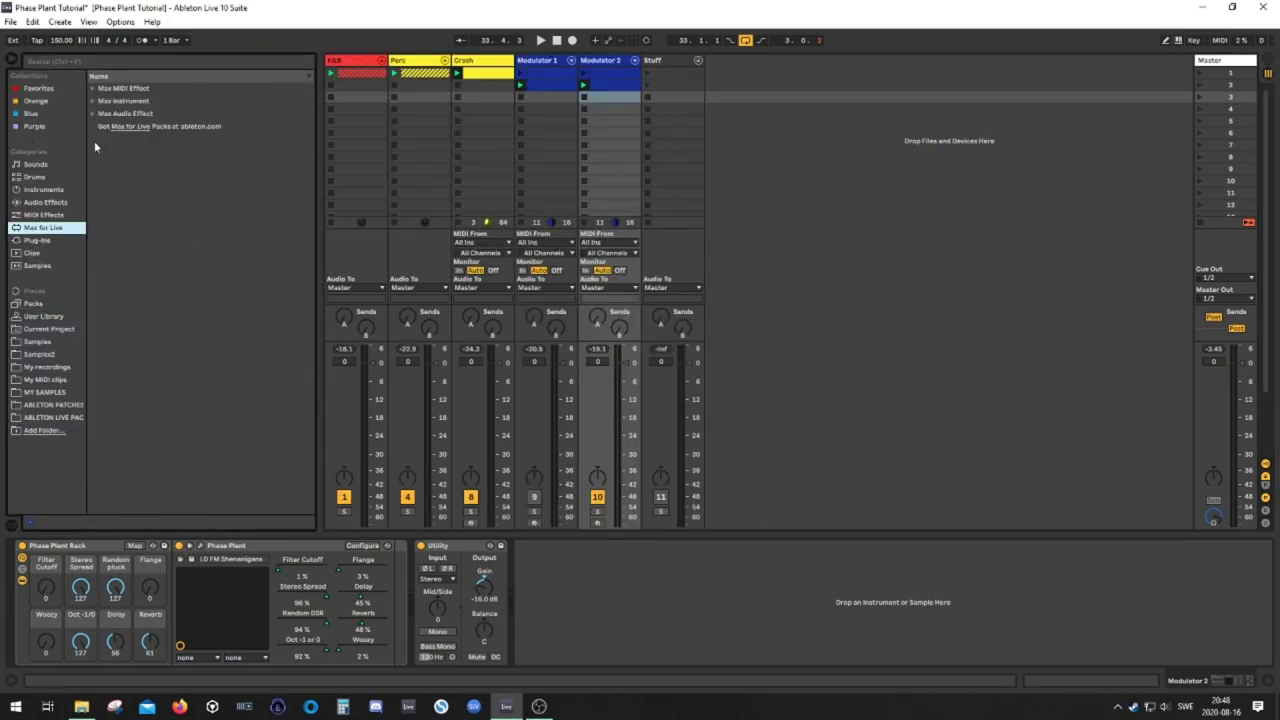
{"action": "left_click", "coordinate": [114, 62]}
{"action": "type", "text": "lfo"}
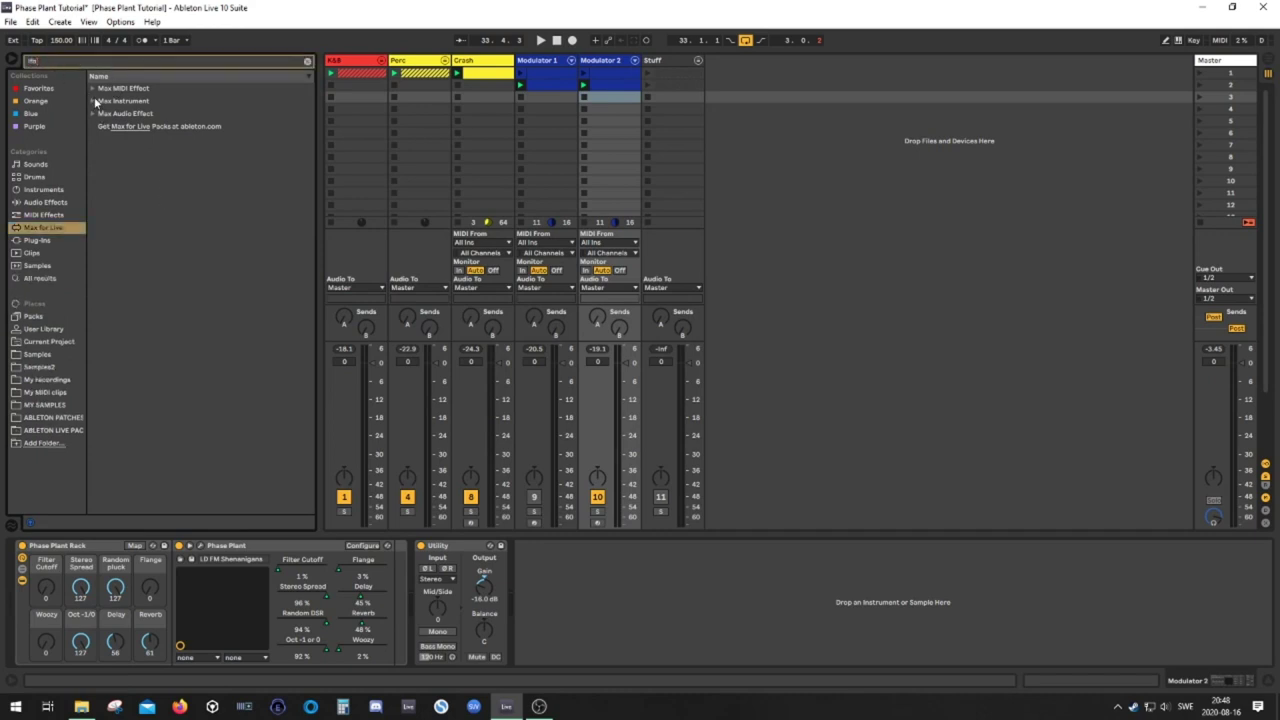
{"action": "left_click", "coordinate": [94, 90]}
{"action": "left_click_drag", "start_coordinate": [140, 101], "coordinate": [688, 653]}
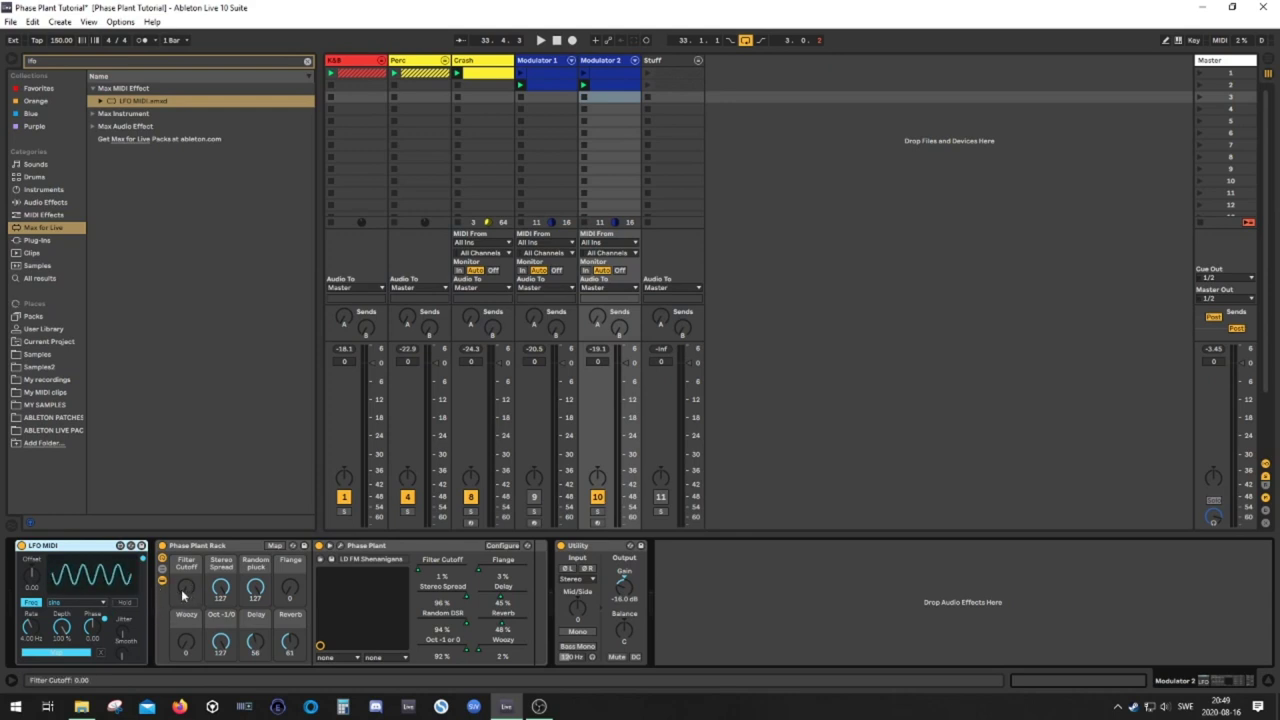
Set the LFO MIDI waveform to random and raise its Smooth amount
{"action": "left_click", "coordinate": [57, 603]}
{"action": "left_click", "coordinate": [59, 666]}
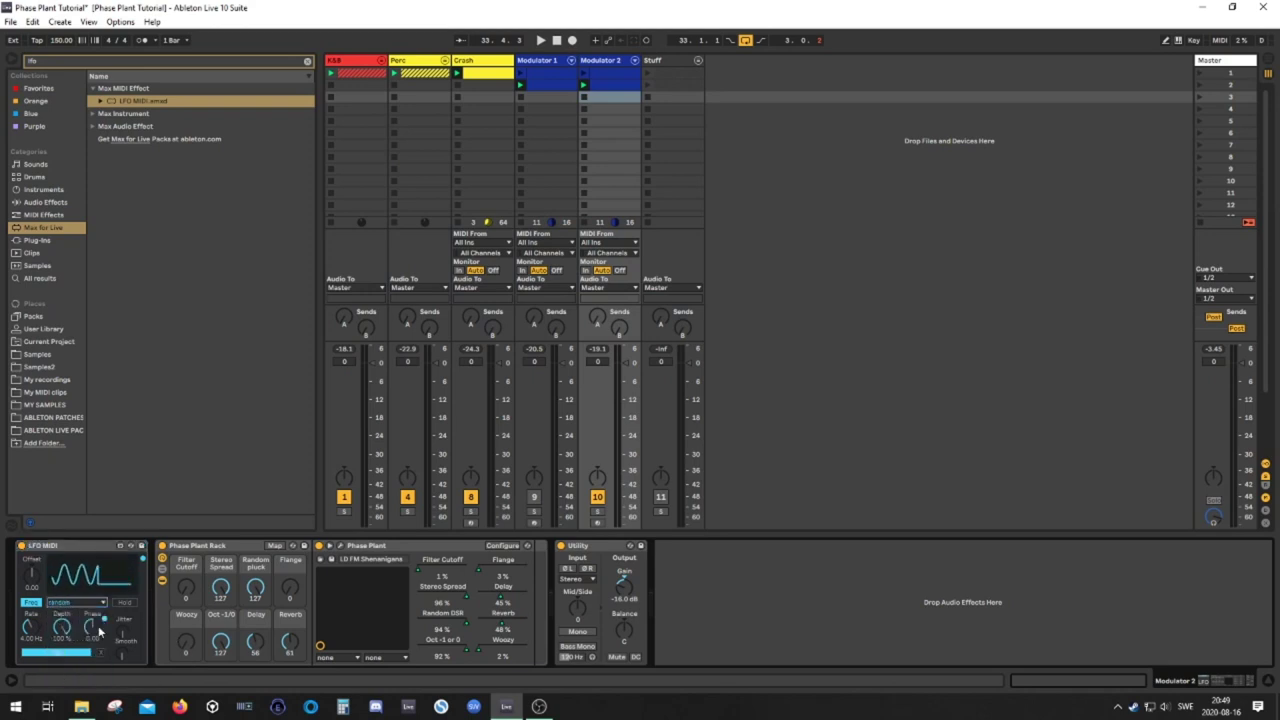
{"action": "left_click_drag", "start_coordinate": [127, 657], "coordinate": [127, 645]}
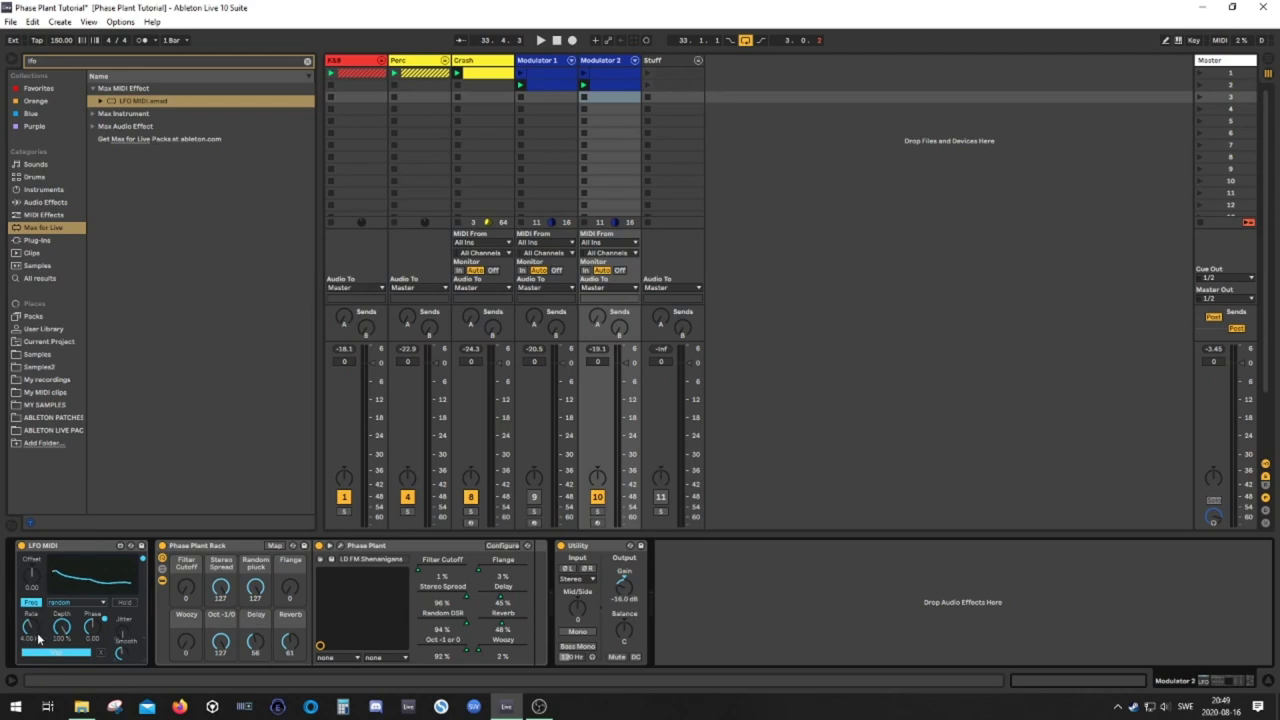
Toggle the LFO's rate mode and back, and map the LFO to the Phase Plant Rack's Filter Cutoff macro
{"action": "left_click", "coordinate": [31, 602]}
{"action": "left_click", "coordinate": [31, 603]}
{"action": "left_click", "coordinate": [77, 653]}
{"action": "left_click", "coordinate": [186, 587]}
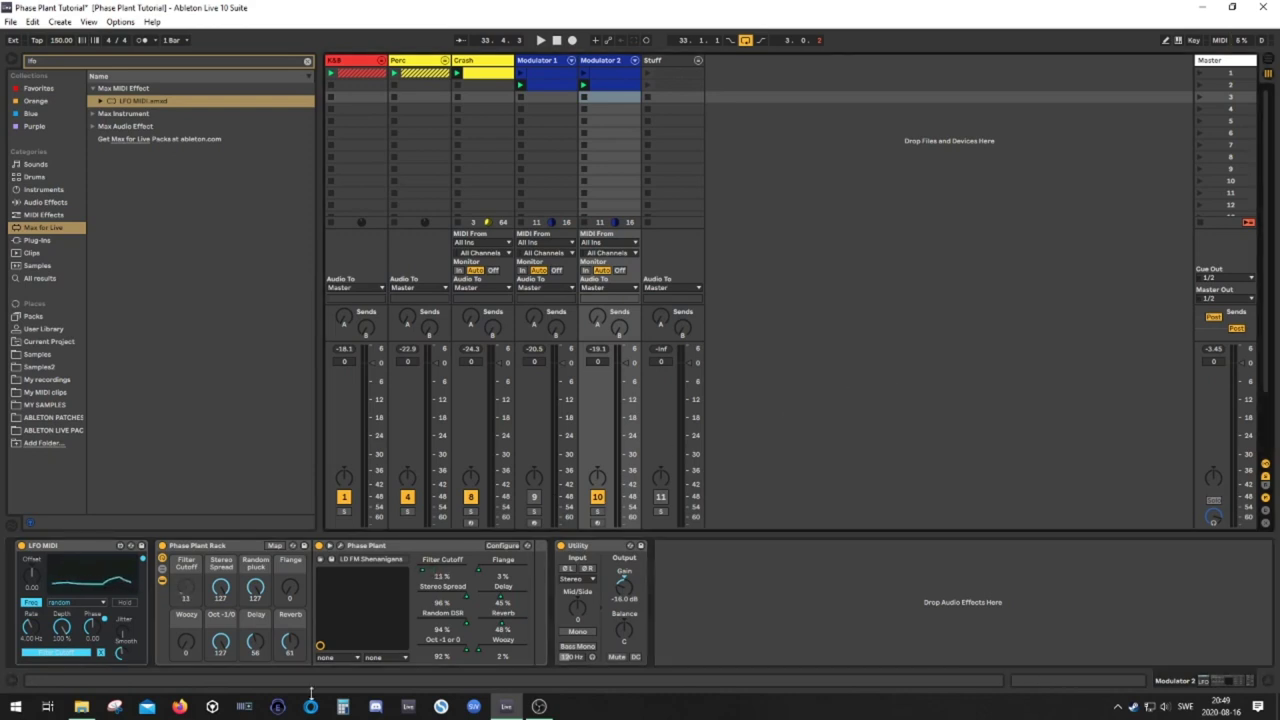
Set the rack's Oct -1/0 macro to 0 and adjust the LFO's offset while auditioning the loop
{"action": "left_click", "coordinate": [214, 642]}
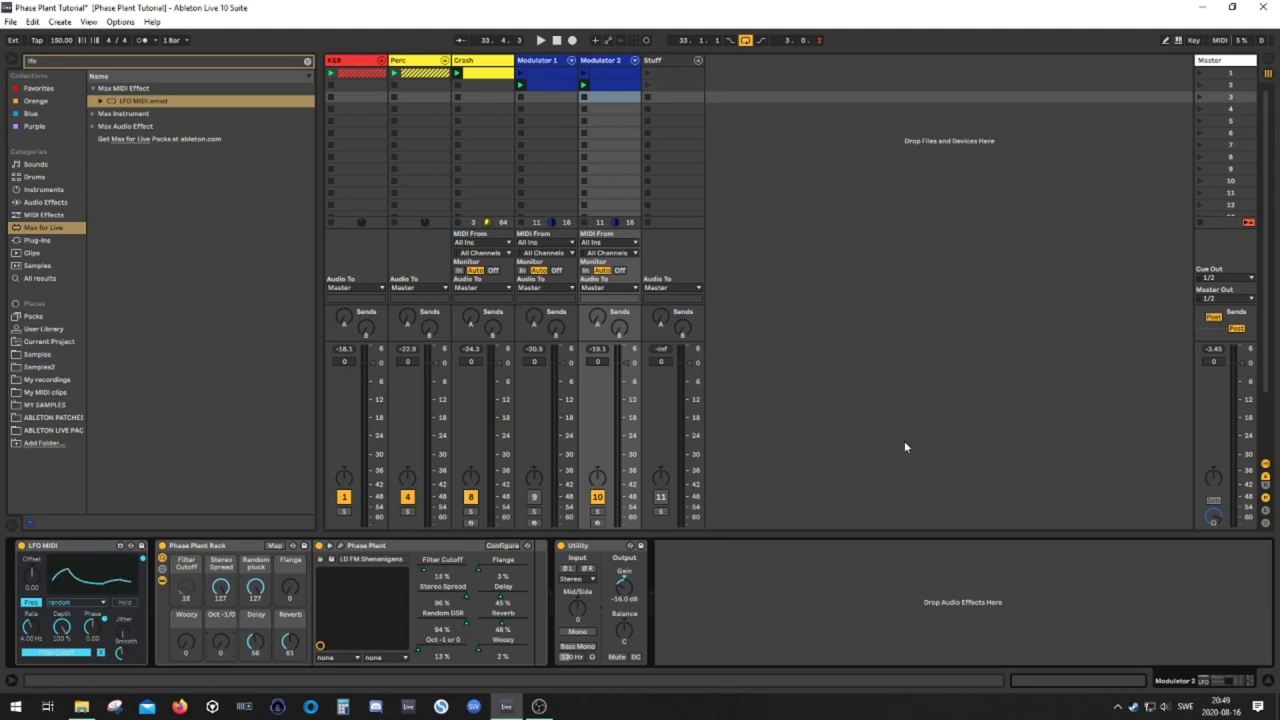
{"action": "key", "text": "space"}
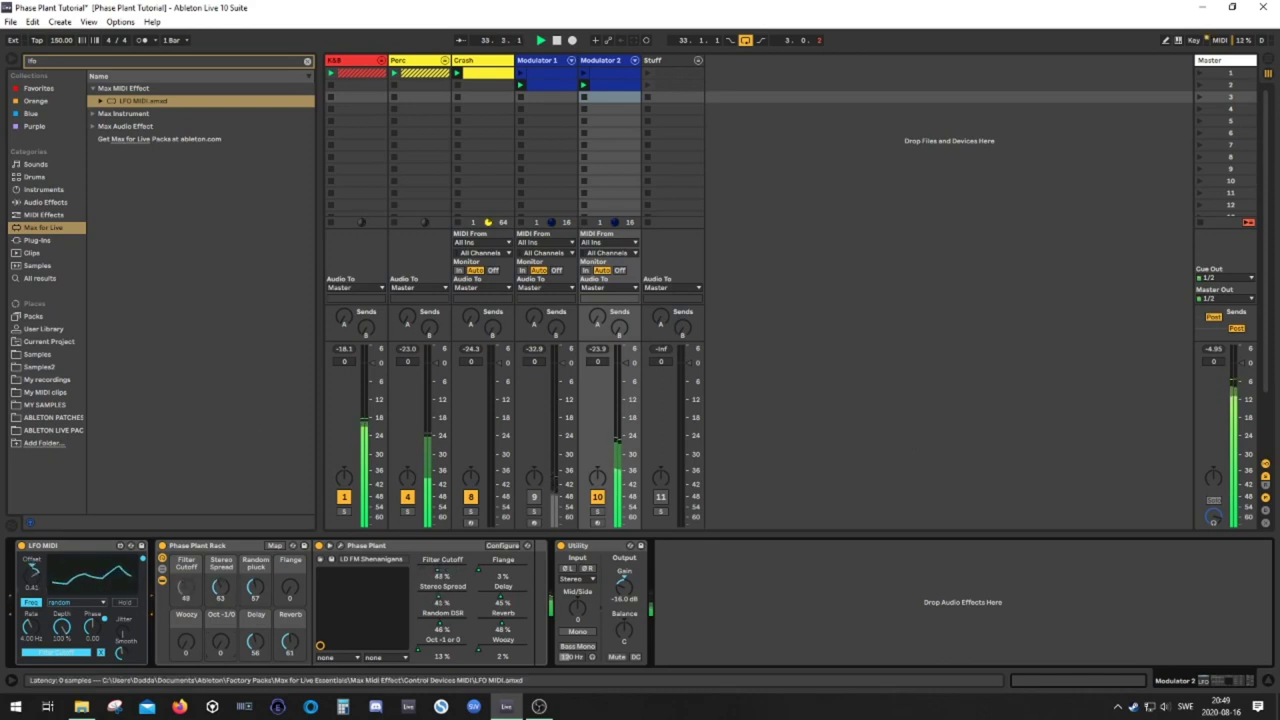
{"action": "left_click_drag", "start_coordinate": [66, 566], "coordinate": [66, 574]}
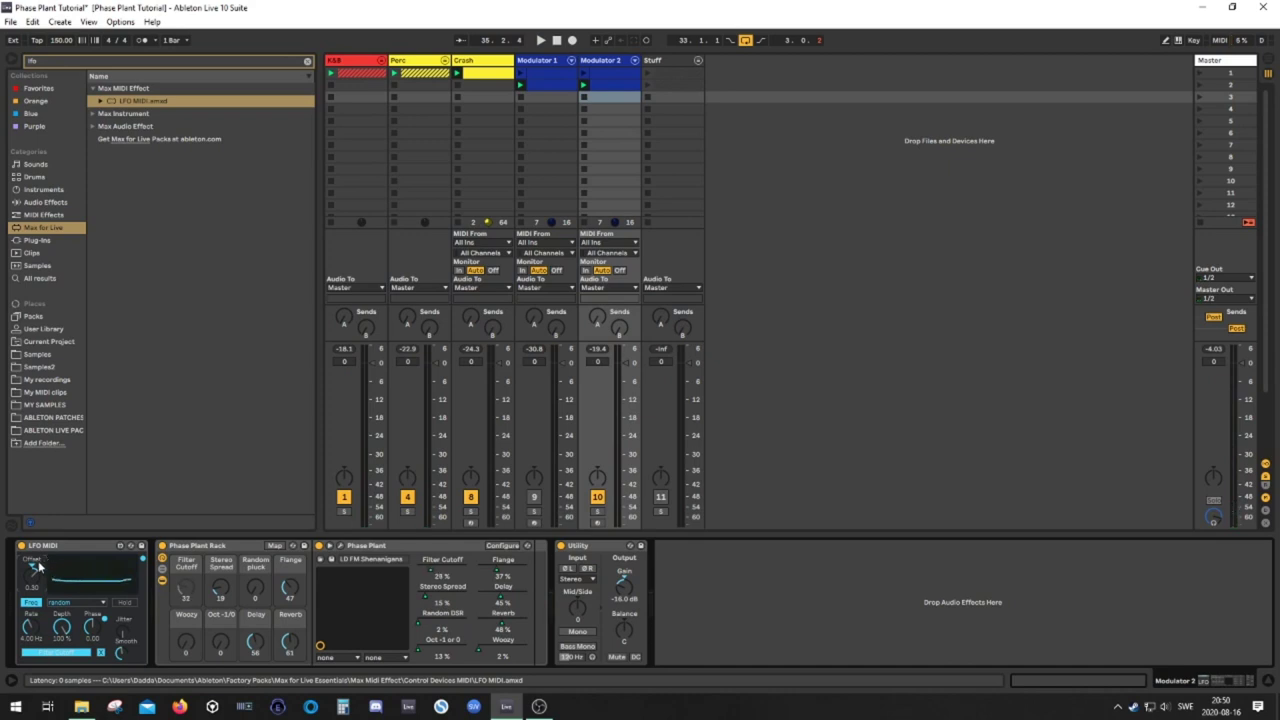
Switch off the LFO MIDI device, play the loop, and delete the device from Modulator 2
{"action": "left_click", "coordinate": [21, 545]}
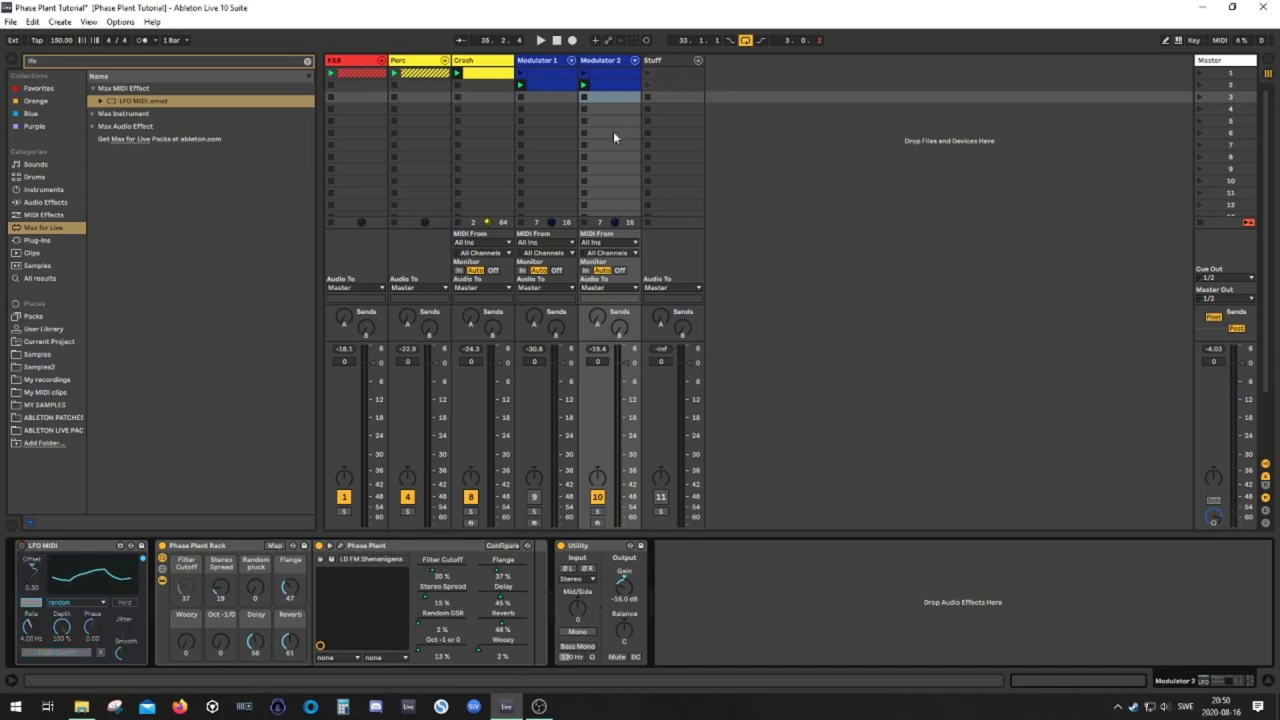
{"action": "key", "text": "space"}
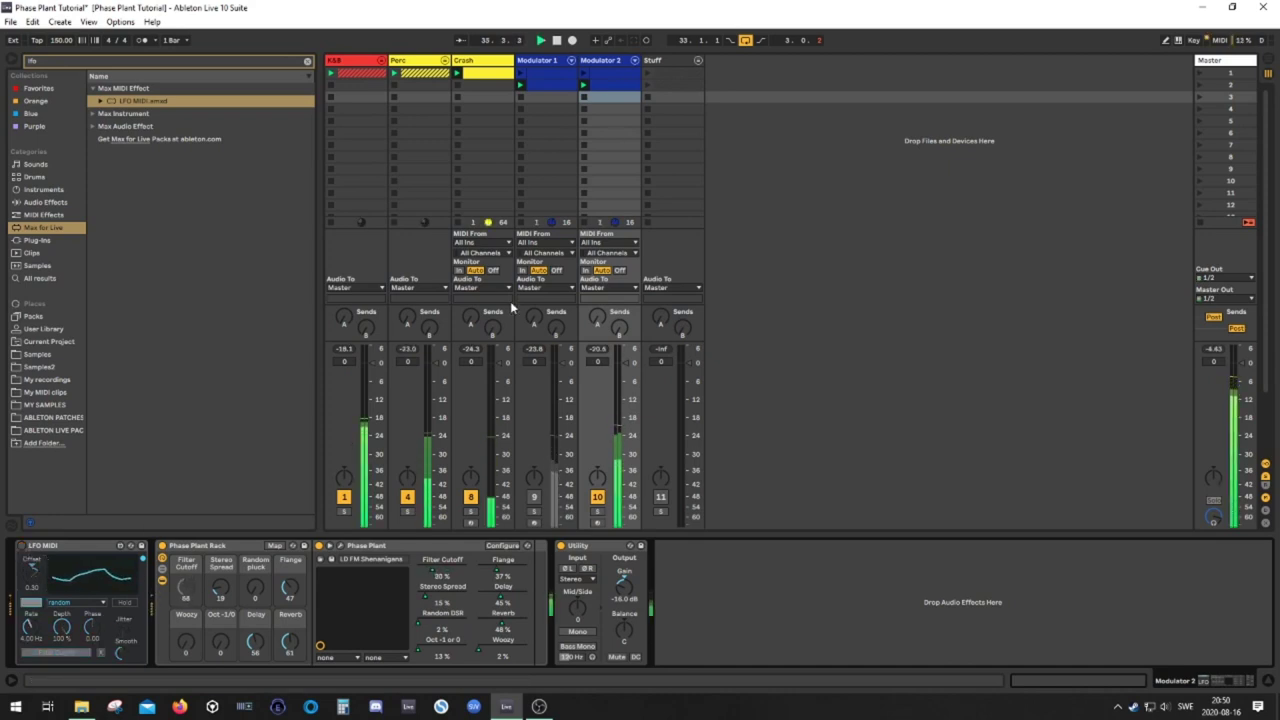
{"action": "left_click", "coordinate": [62, 546]}
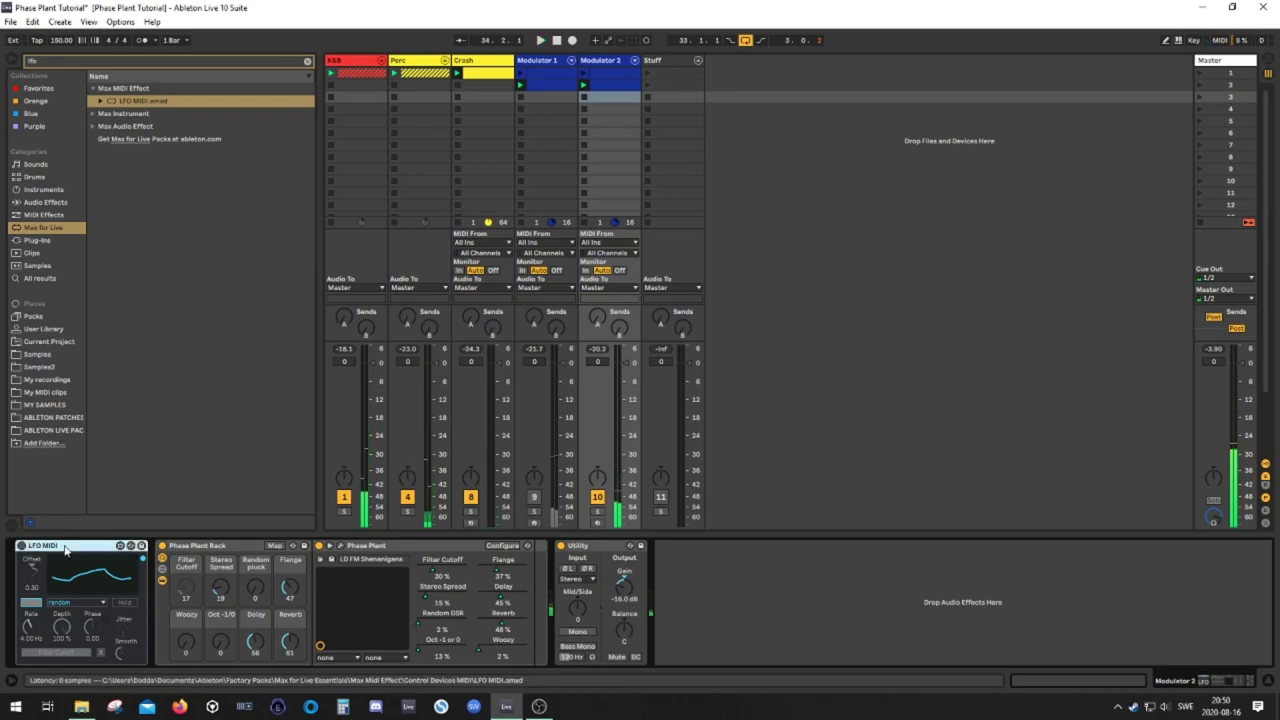
{"action": "key", "text": "Delete"}
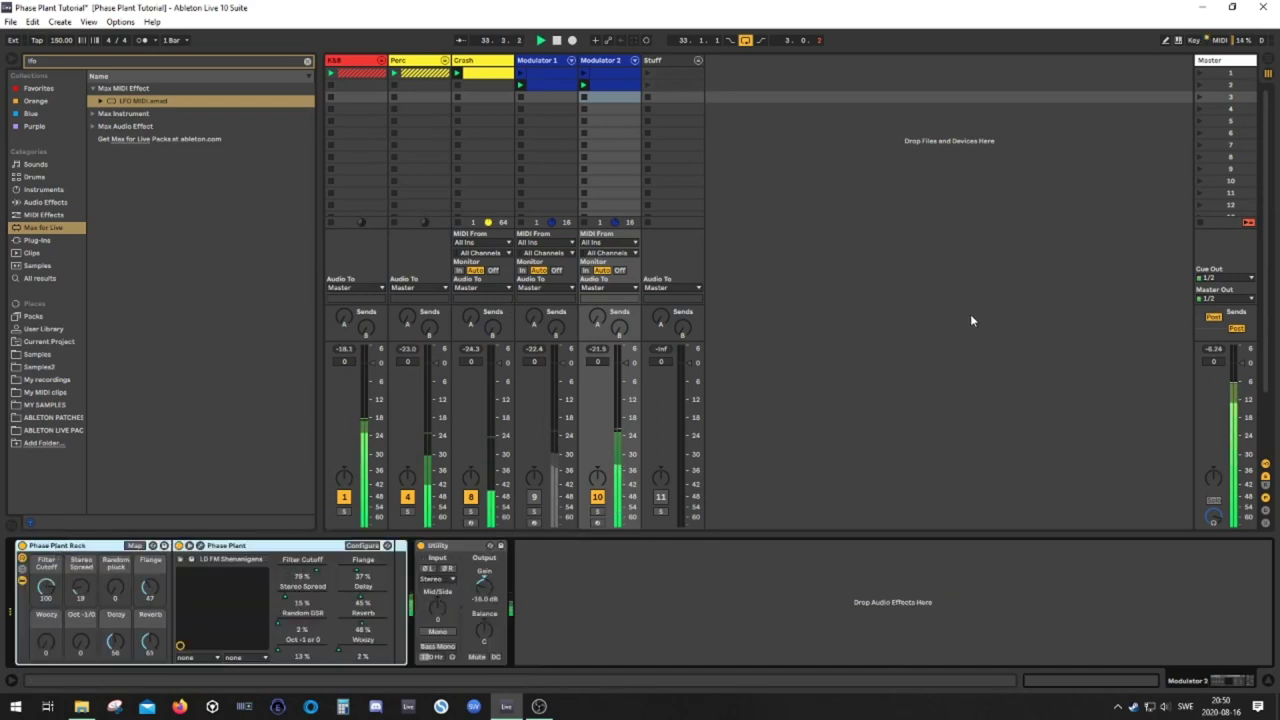